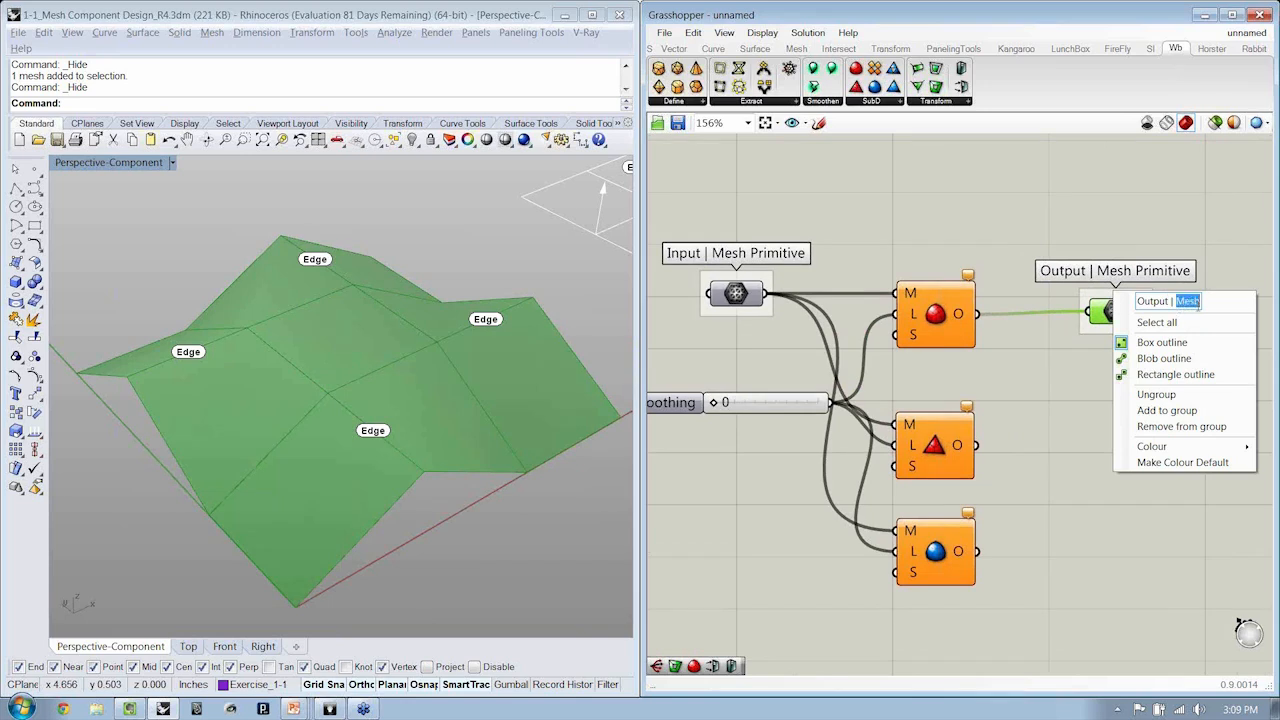
Rename the output group to "Output | Subdivided Mesh" and nudge its mesh parameter slightly
type("Subdi")
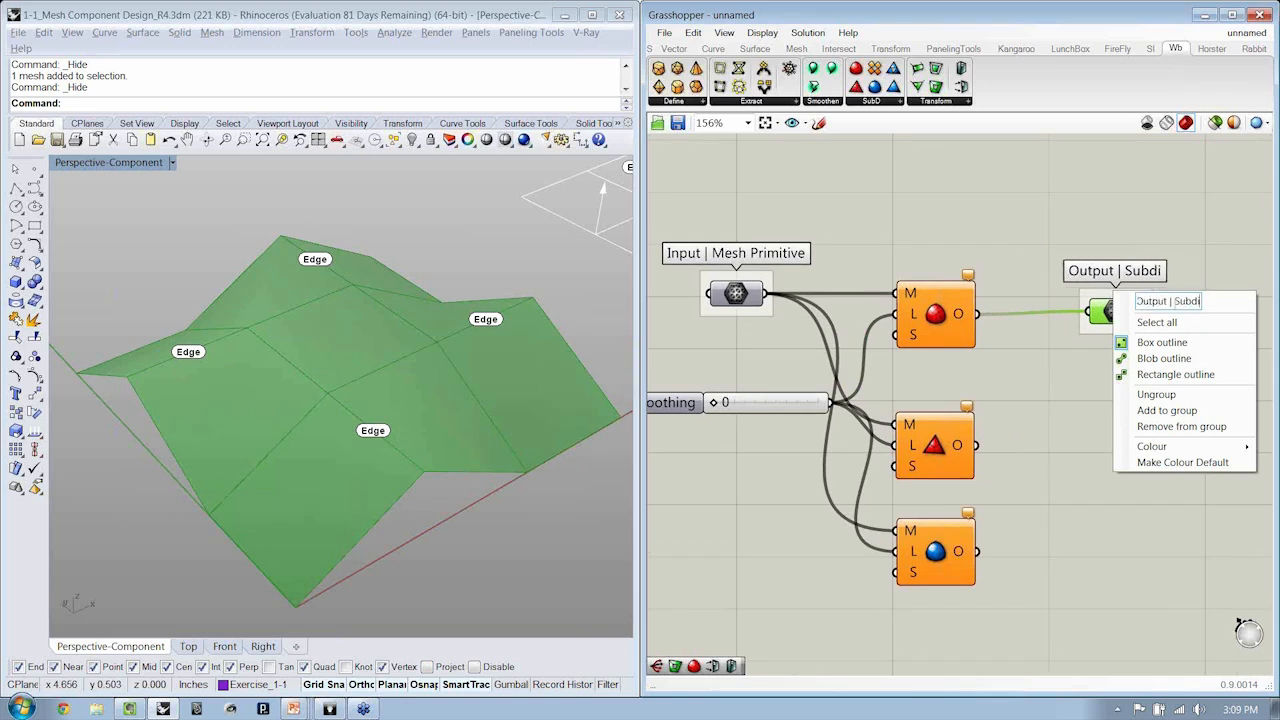
type("vided Me")
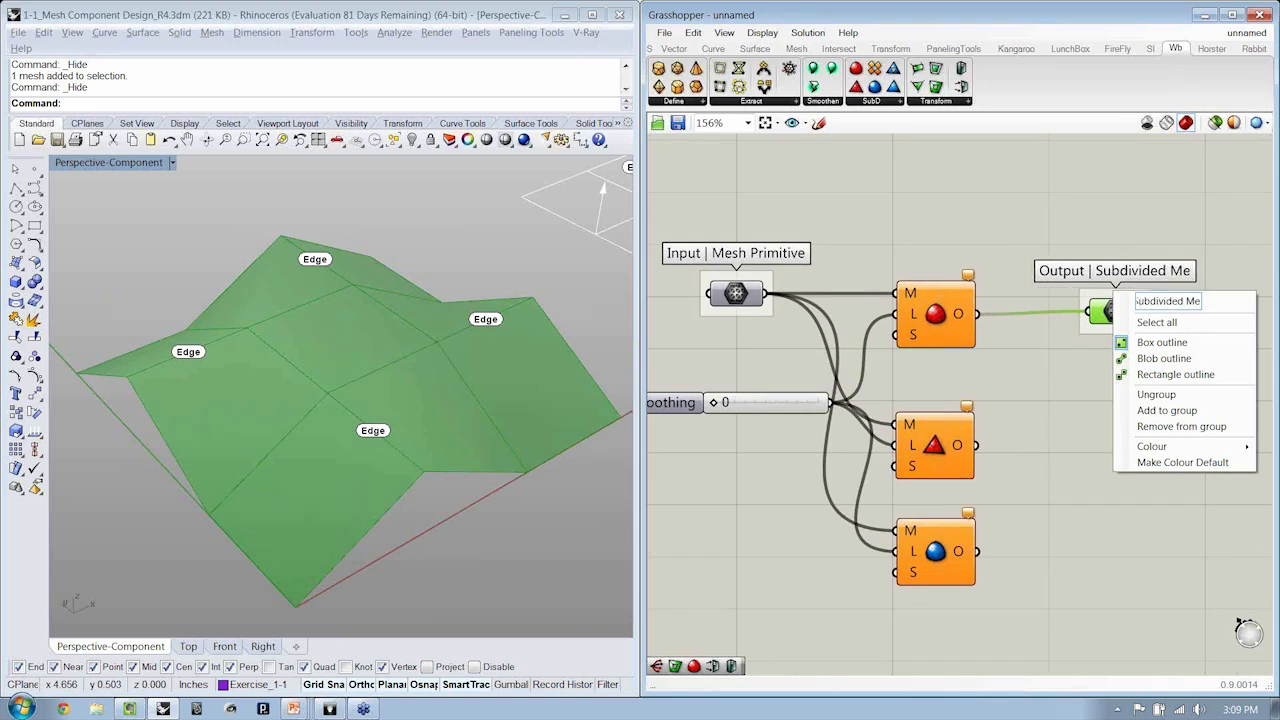
type("sh")
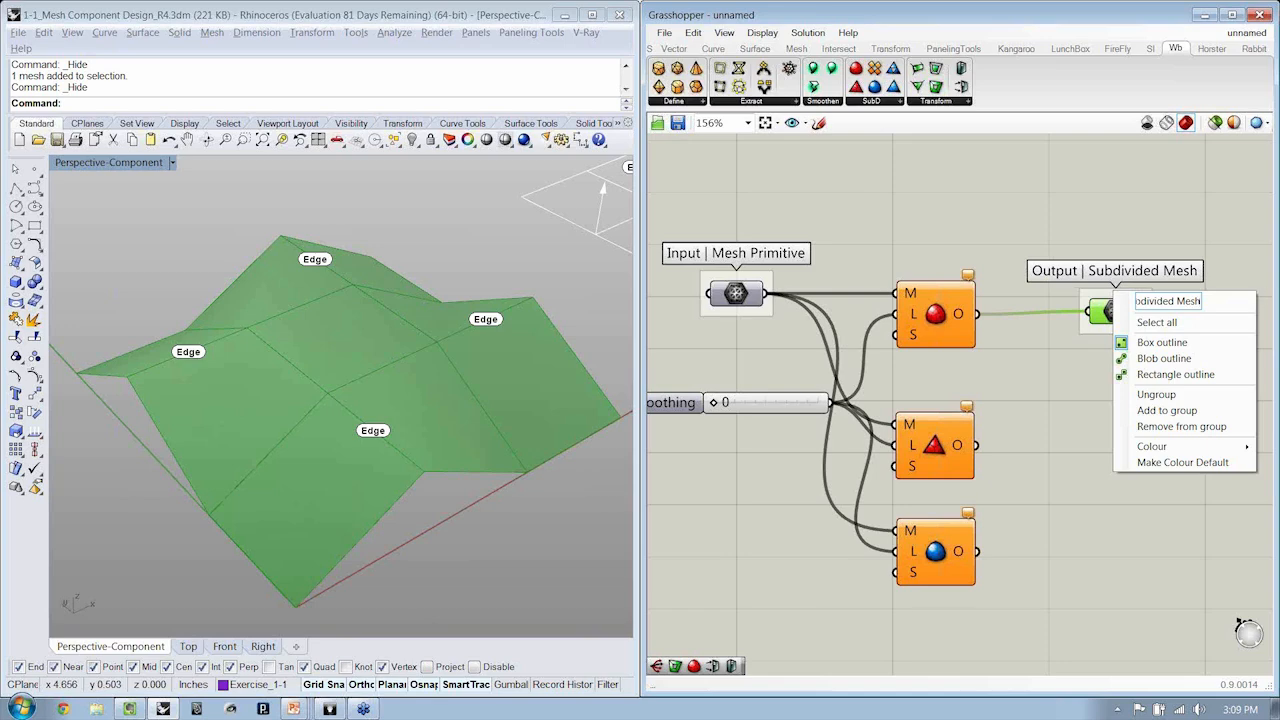
left_click(1039, 192)
left_click_drag(1112, 306, 1117, 310)
left_click(1129, 352)
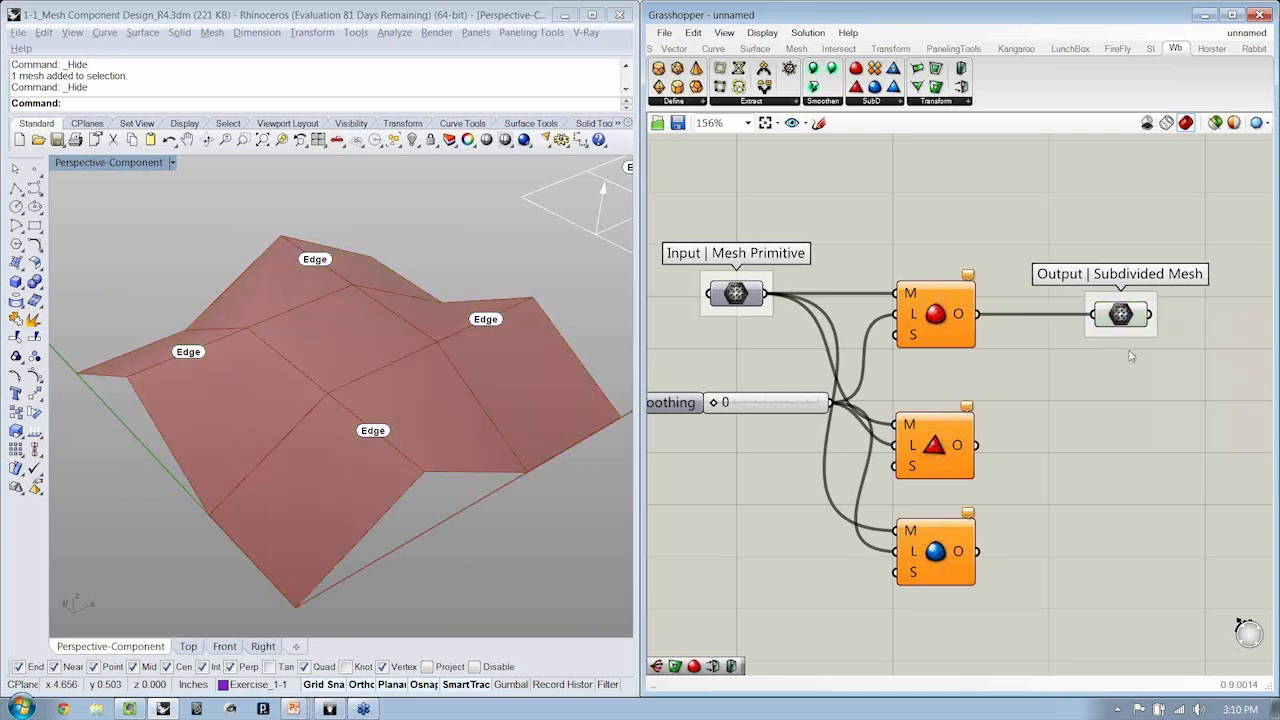
Change the outline of the Output | Subdivided Mesh group to Blob outline
right_click_drag(1117, 362, 1123, 343)
double_click(1126, 317)
left_click(1127, 410)
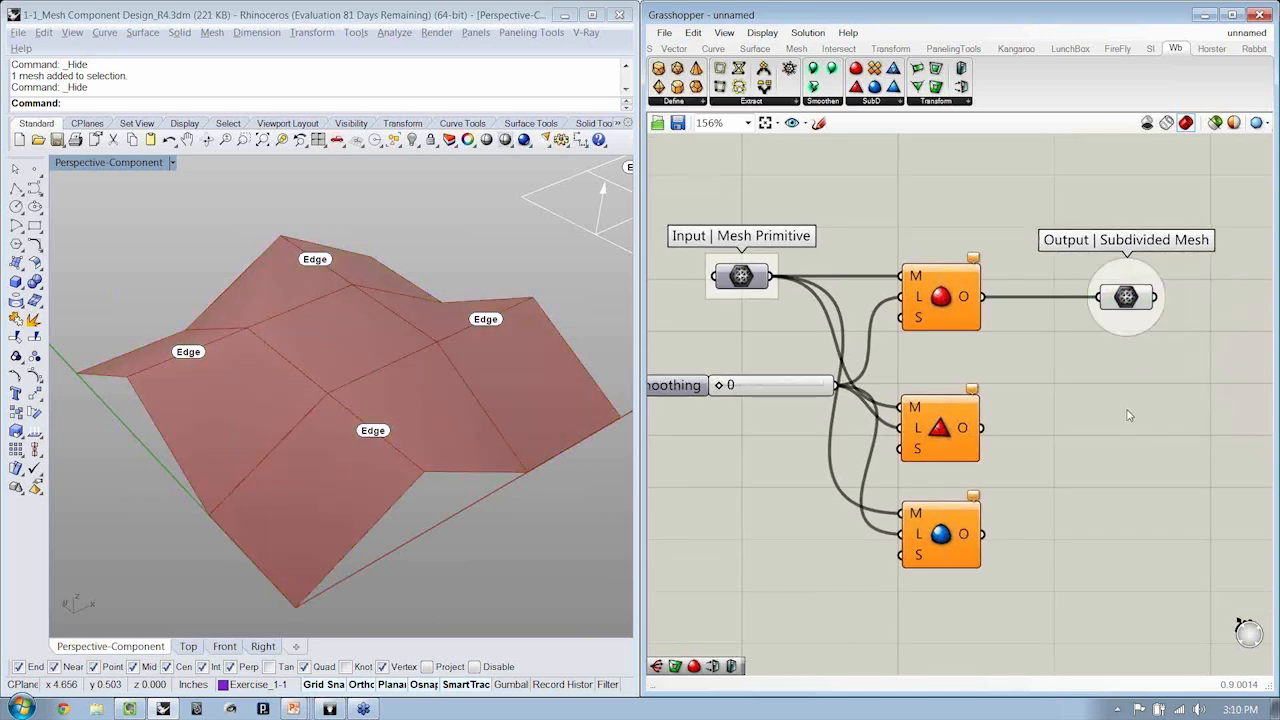
Delete the two lower subdivision components and move the remaining connected components slightly up the canvas
left_click_drag(1092, 430, 930, 536)
key("Delete")
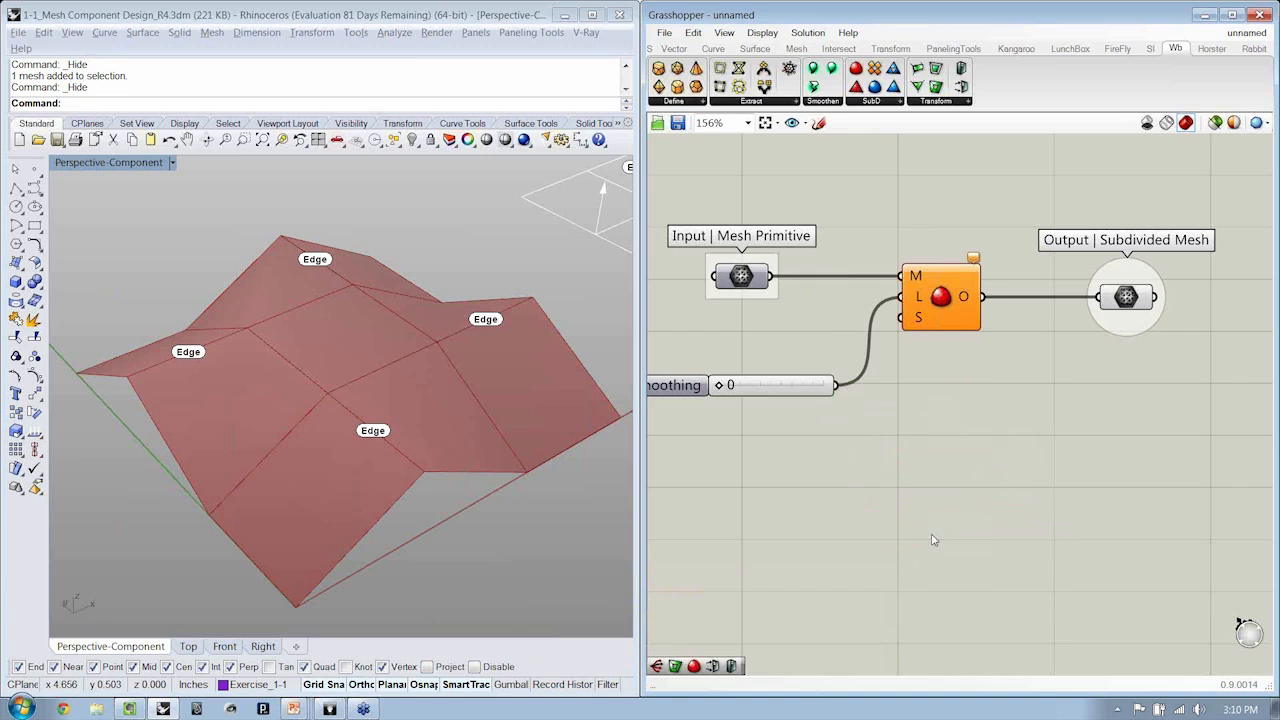
right_click_drag(1103, 455, 1139, 530)
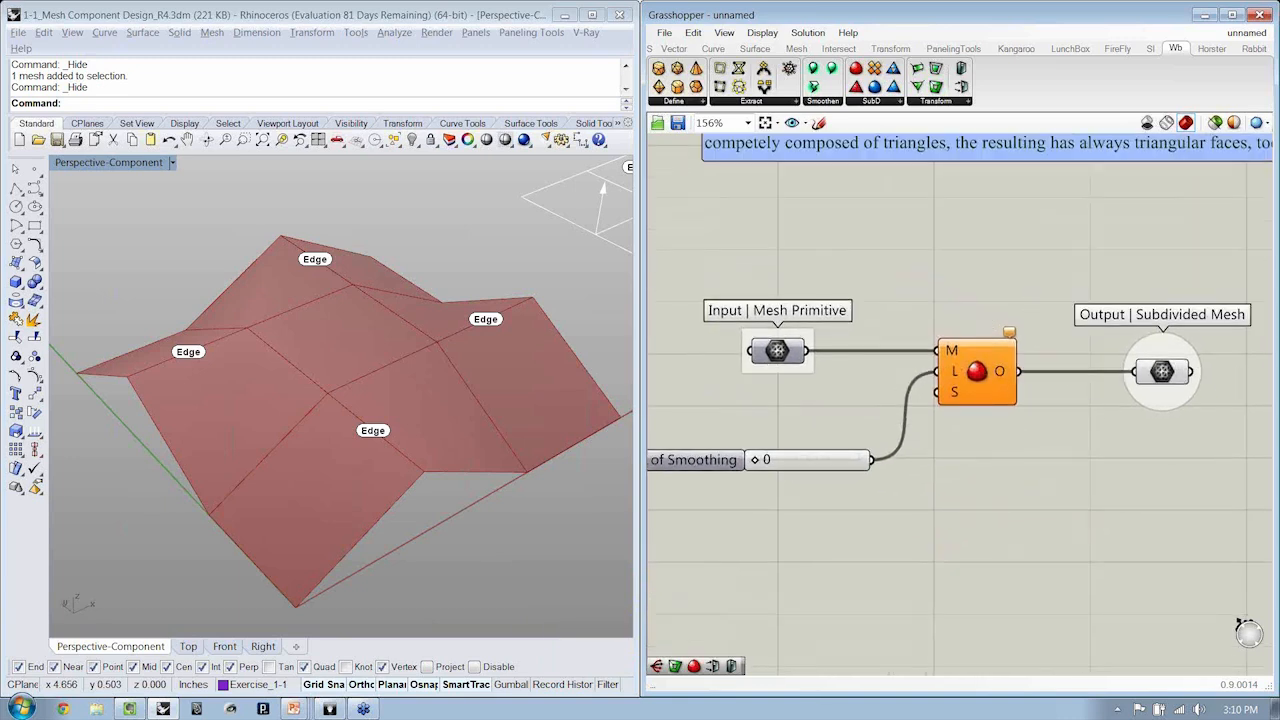
left_click_drag(1225, 268, 784, 505)
left_click_drag(807, 460, 826, 418)
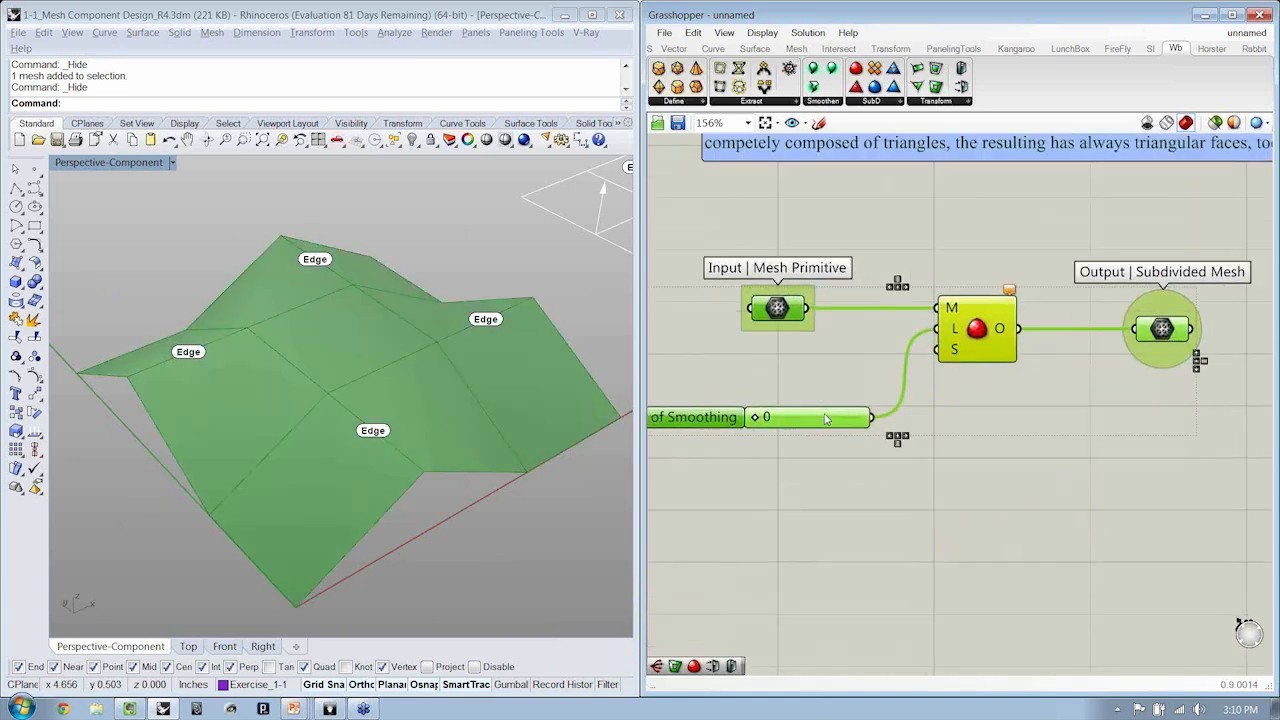
left_click(851, 480)
Set the Level of Smoothing slider to 3 and select the Output | Subdivided Mesh parameter
scroll(870, 482, "down", 1)
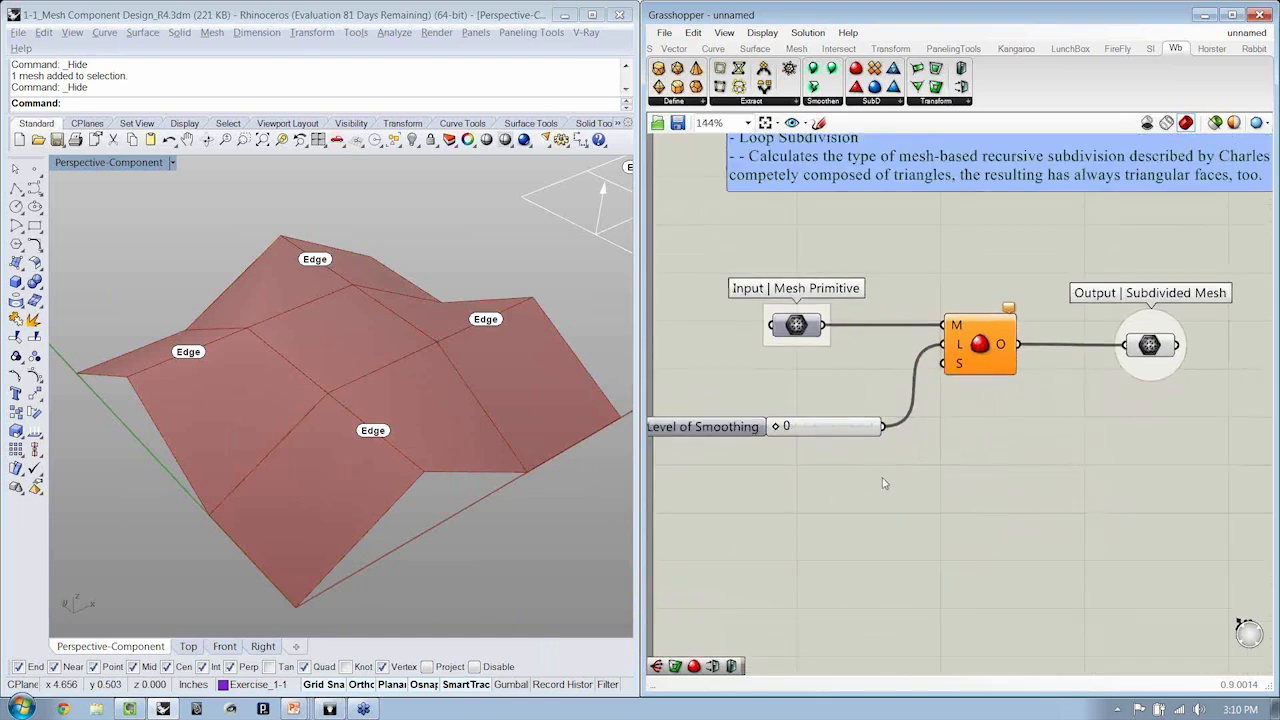
right_click_drag(883, 484, 908, 490)
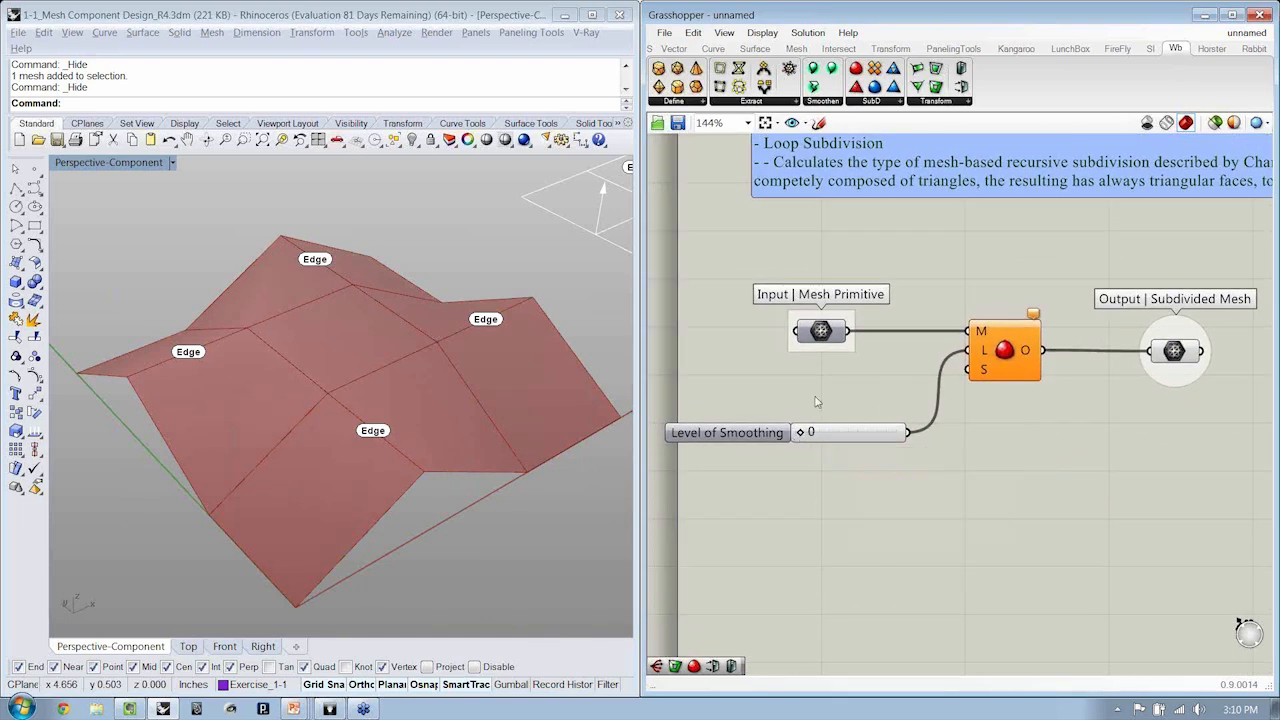
left_click(826, 332)
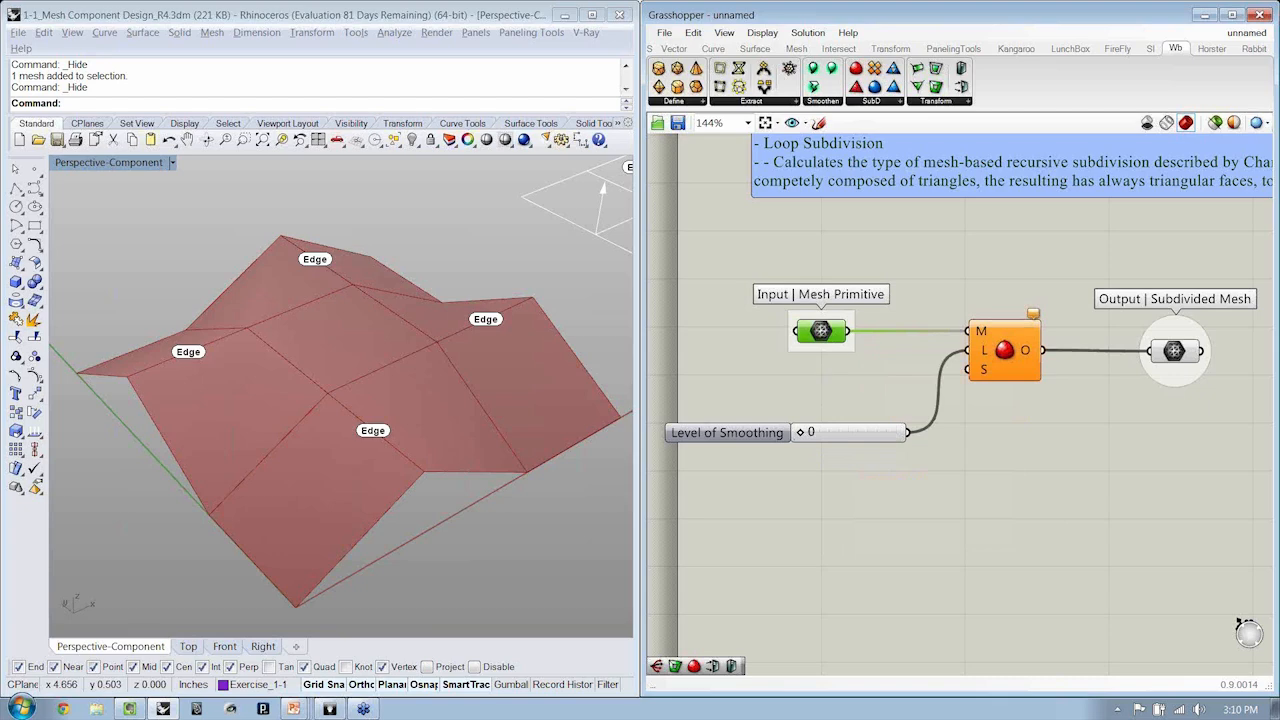
left_click_drag(812, 434, 903, 432)
left_click(1172, 456)
right_click_drag(1175, 457, 1105, 465)
left_click(1099, 362)
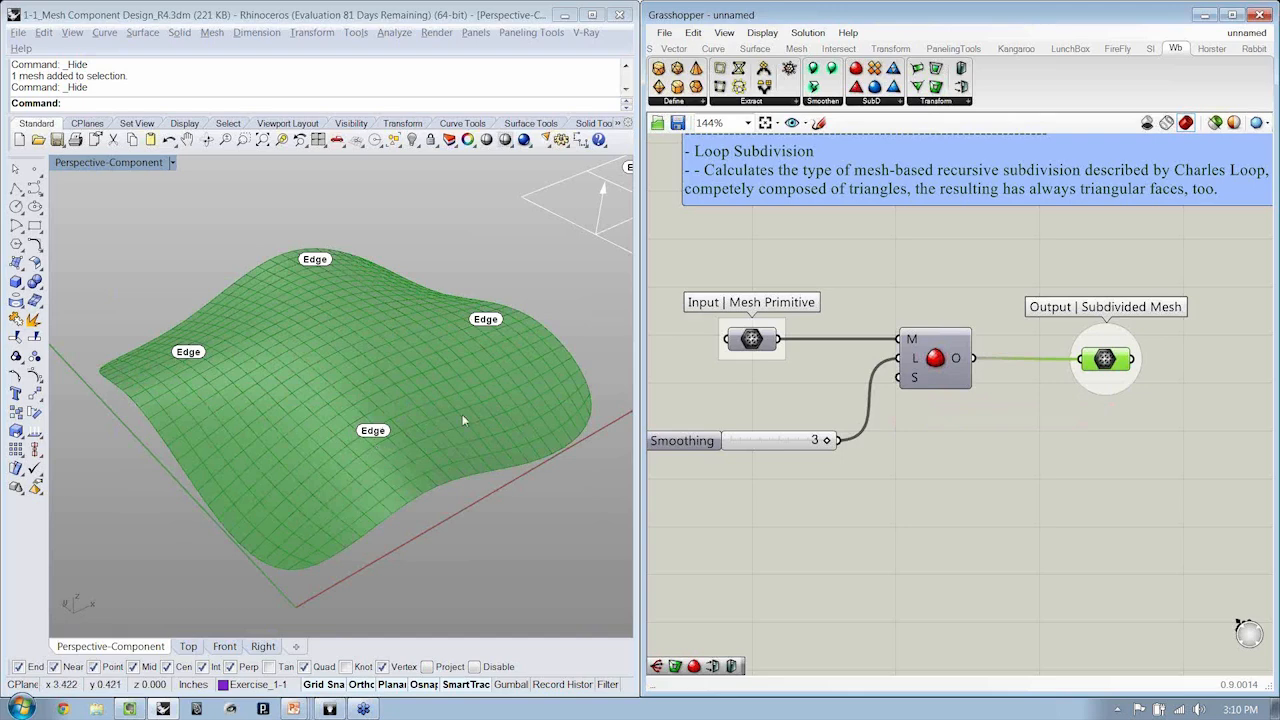
Unhide the original coarse mesh in Rhino with the ss (ShowSelected) command
type("ss")
key("Return")
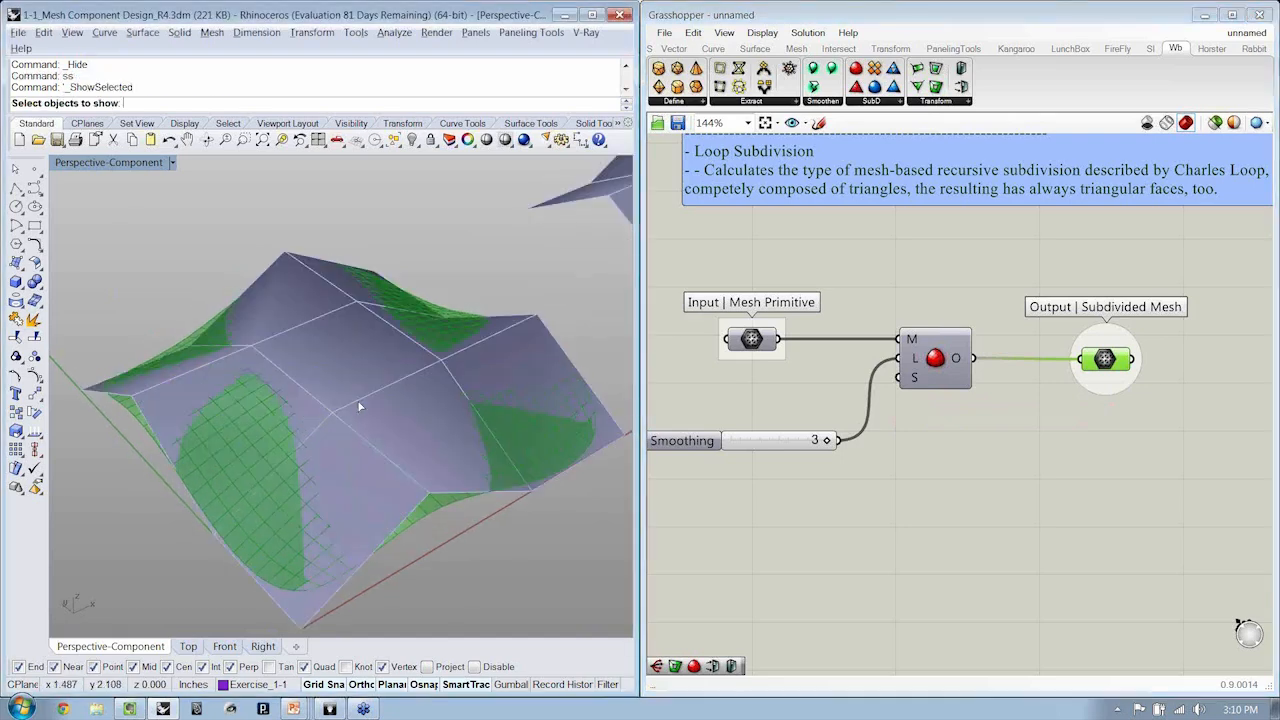
left_click(358, 401)
scroll(358, 401, "down", 4)
key("Return")
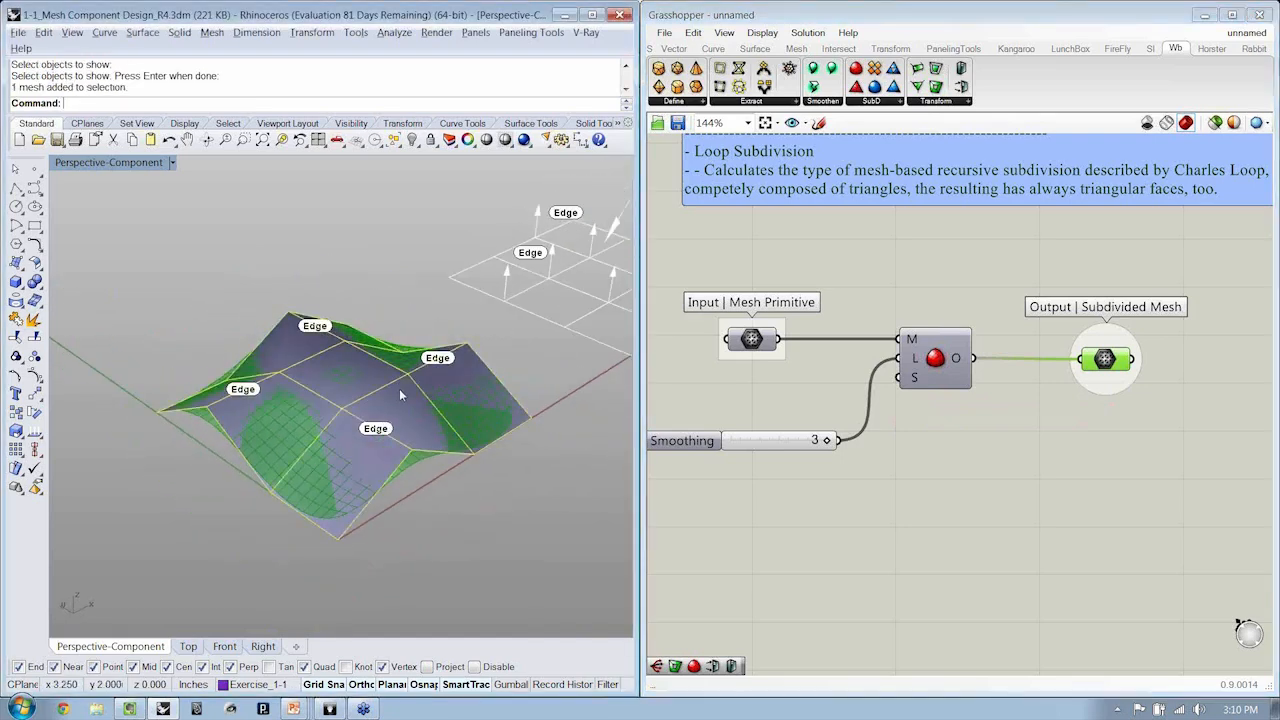
Set the perspective viewport to Wireframe display and deselect the coarse mesh
key("ctrl+alt+w")
right_click_drag(388, 392, 335, 243)
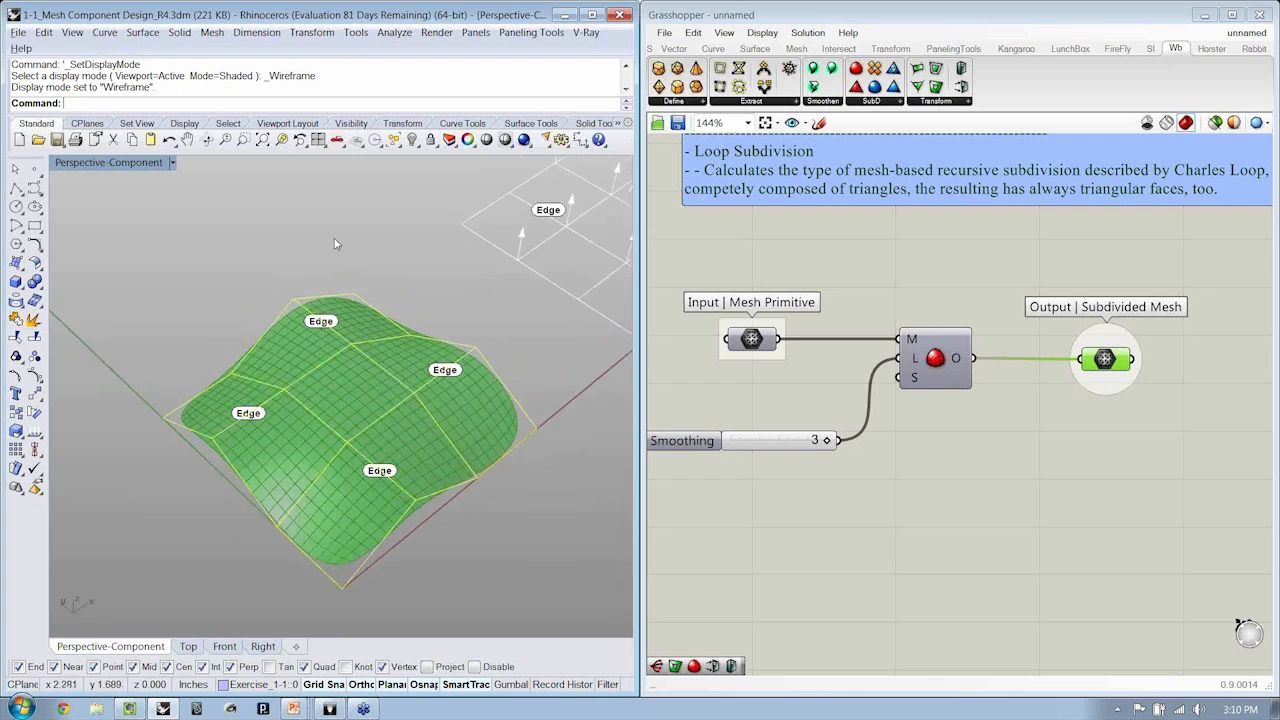
left_click(335, 243)
right_click_drag(500, 460, 326, 416)
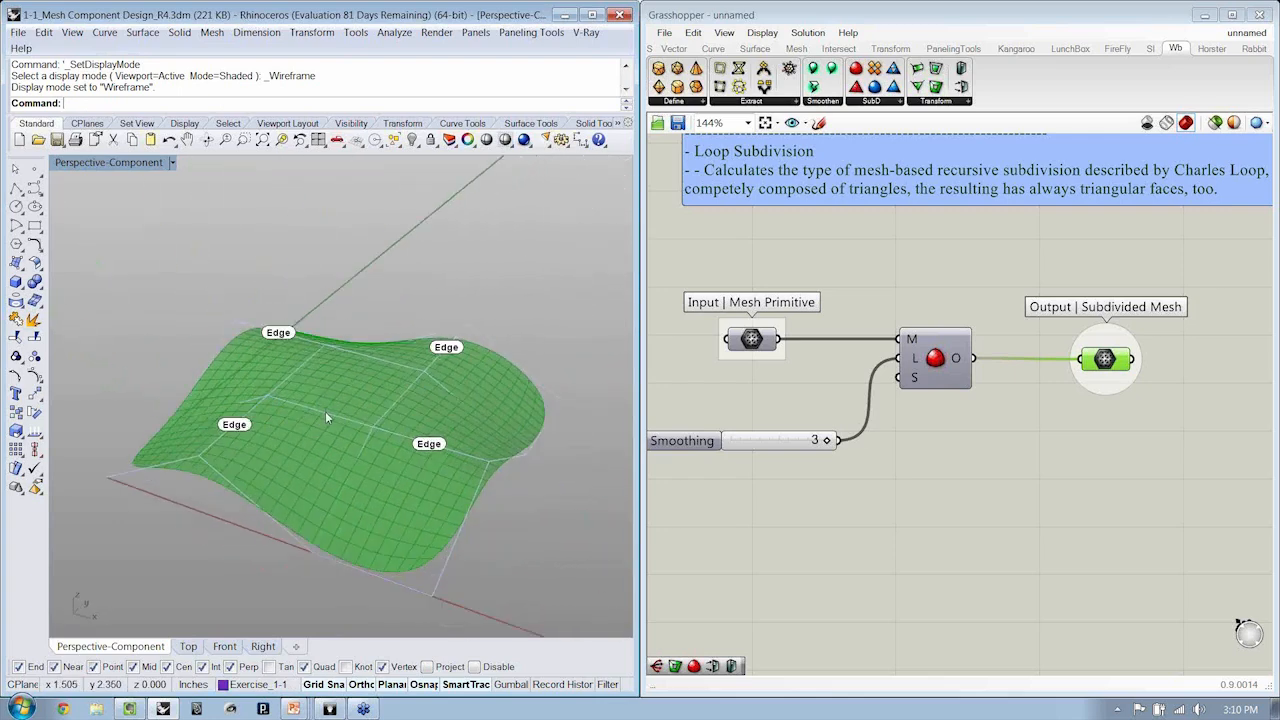
Select two opposite edges of the coarse mesh's central face and turn on the Gumball
left_click(325, 411)
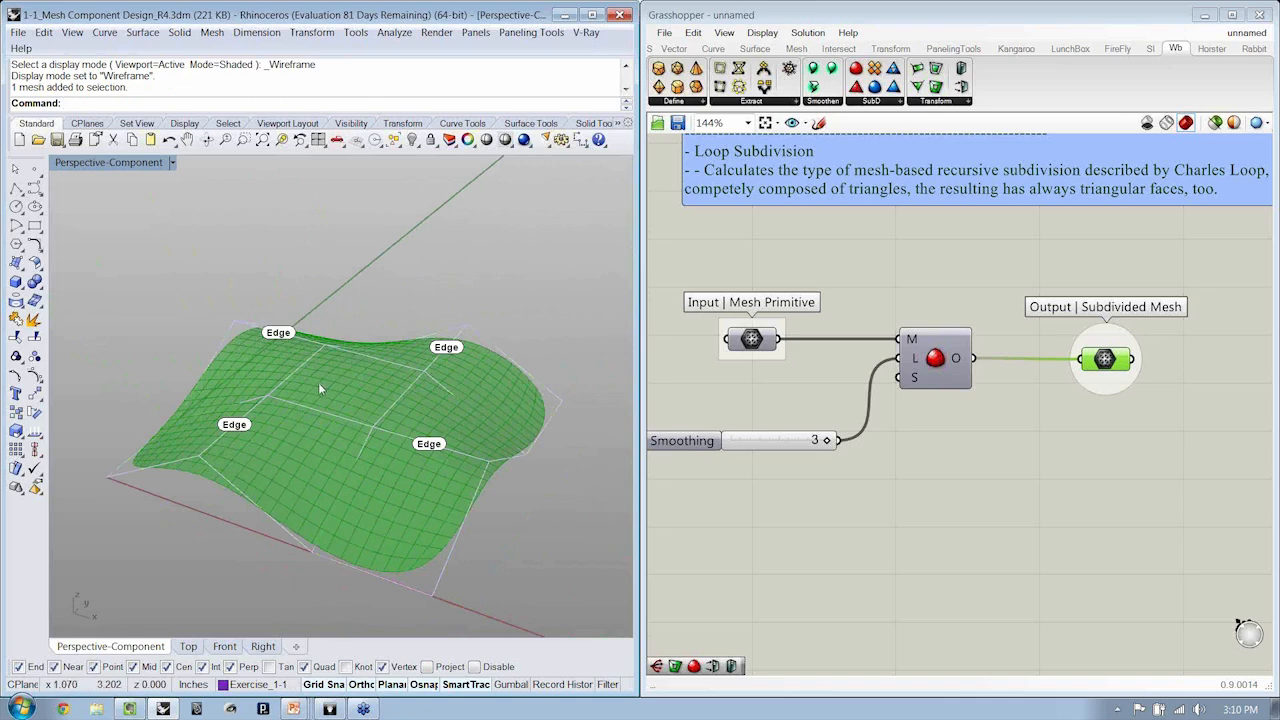
left_click(311, 410)
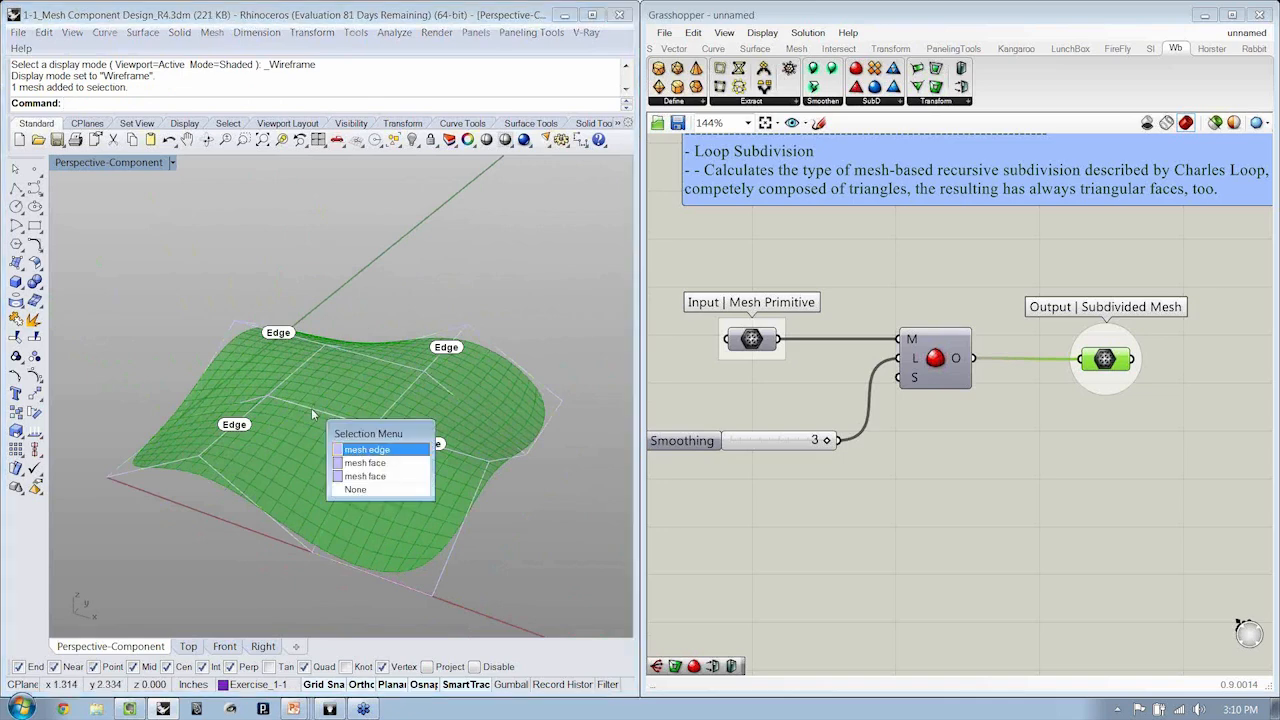
key("Return")
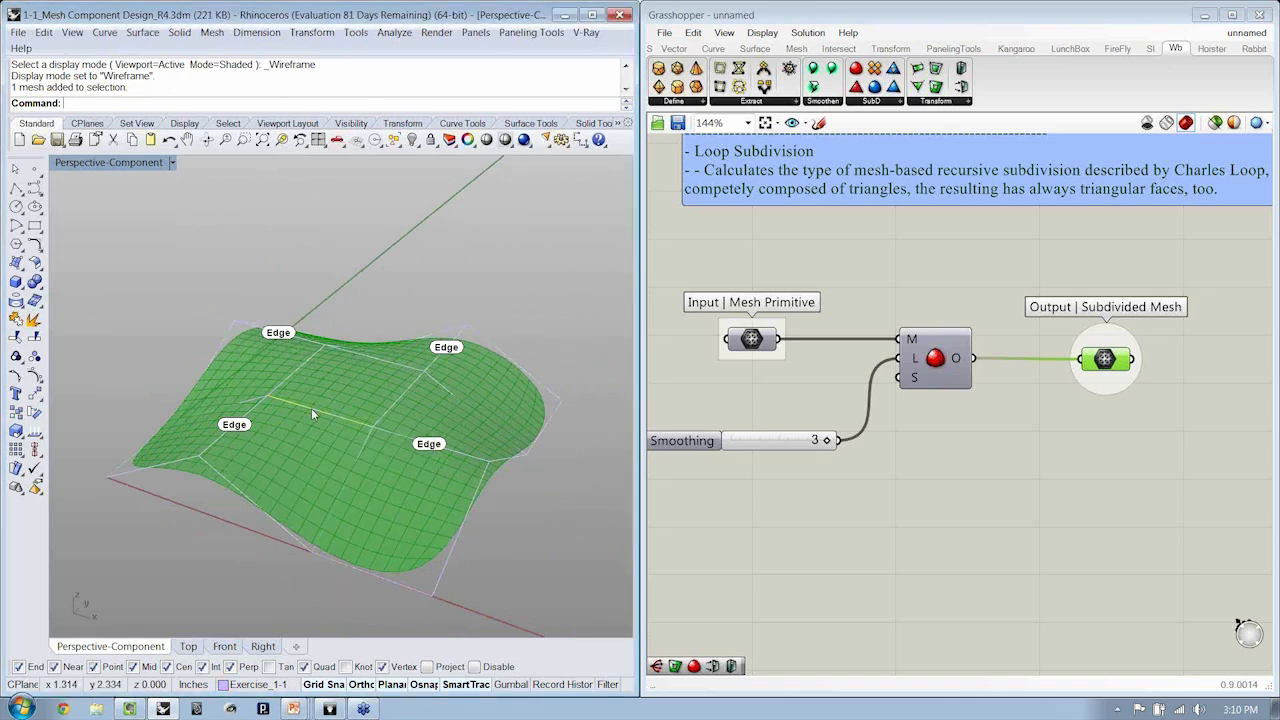
left_click(373, 357, "ctrl+shift")
key("Return")
left_click(510, 684)
Raise the two selected mesh edges vertically, then adjust their sideways spacing with the Gumball
left_click_drag(355, 374, 352, 270)
right_click_drag(335, 405, 368, 450)
left_click_drag(389, 329, 580, 355)
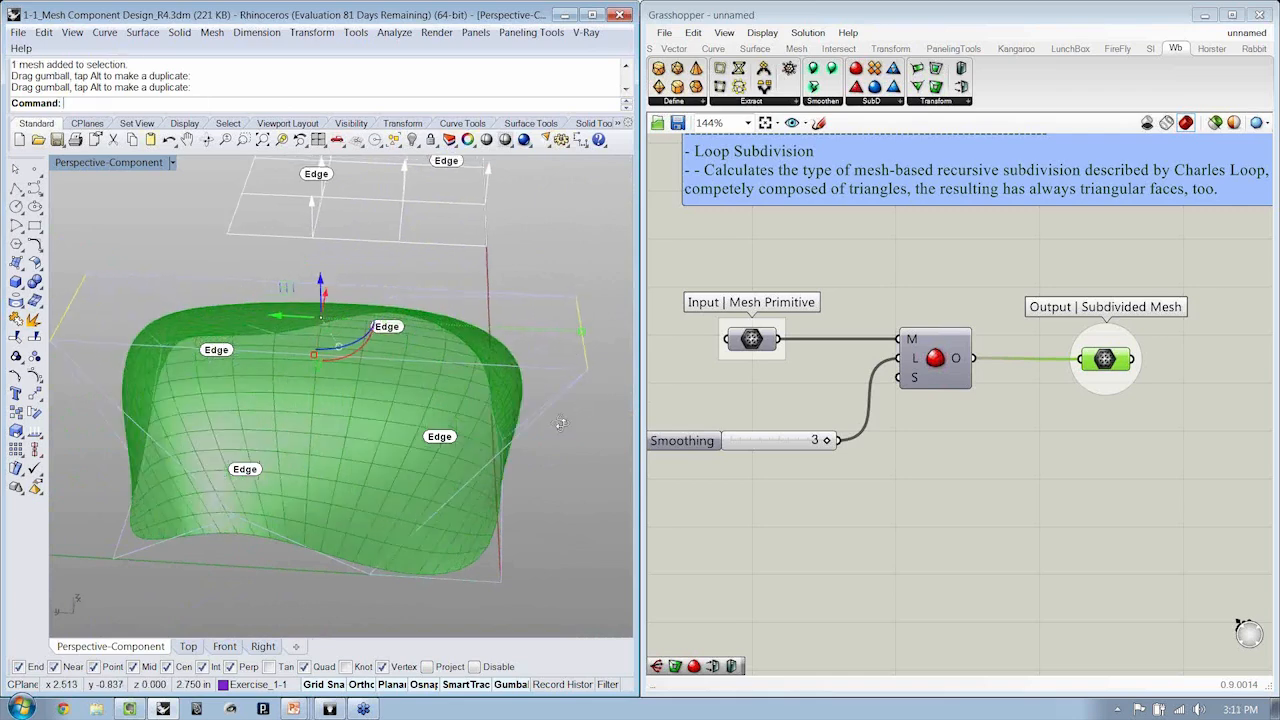
right_click_drag(520, 400, 288, 310)
left_click_drag(288, 310, 349, 310)
right_click_drag(510, 449, 445, 472)
Undo the Gumball drags on the coarse mesh's edges
key("ctrl+z")
key("ctrl+z")
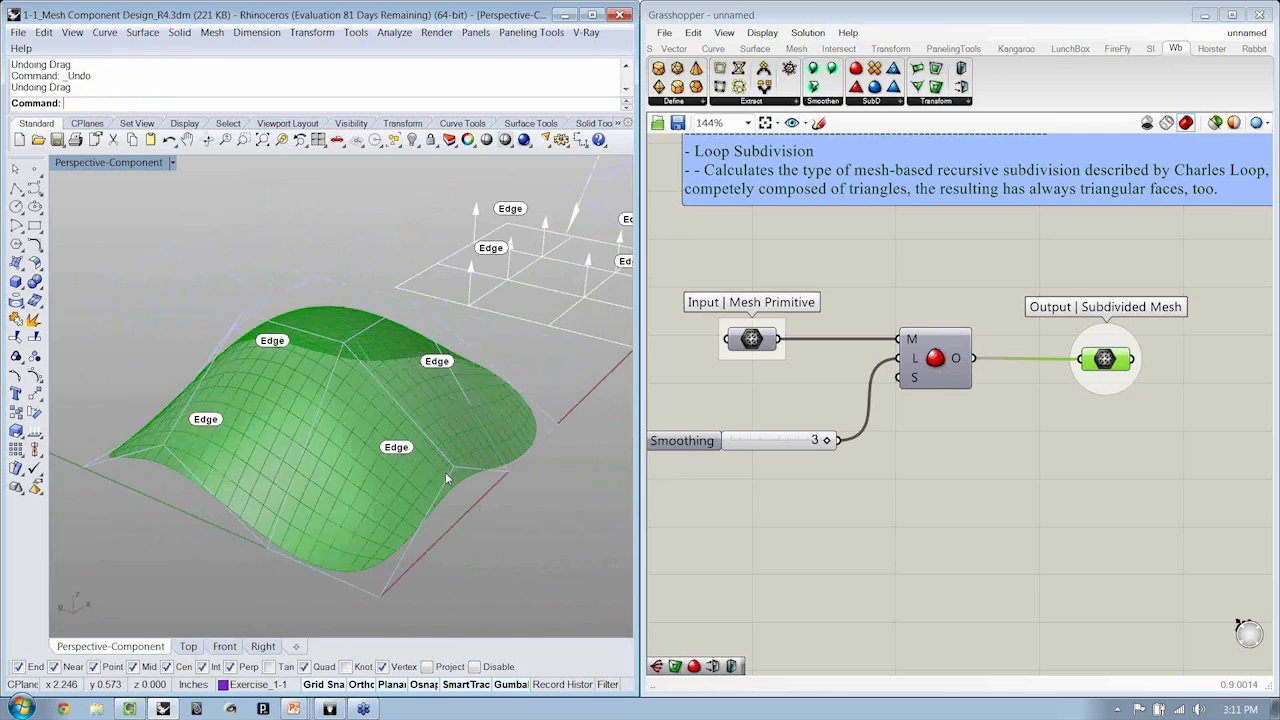
scroll(445, 473, "down", 4)
right_click_drag(445, 473, 434, 512)
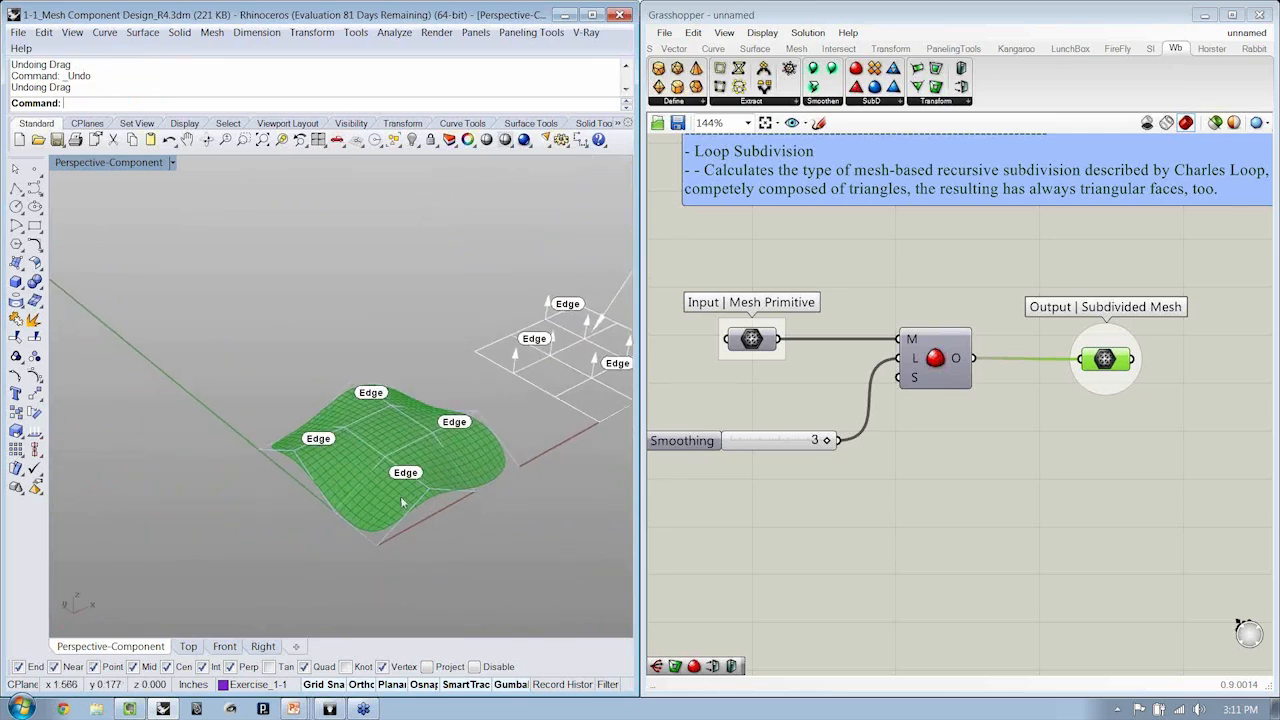
Start a polygon mesh plane and set both XFaces and YFaces to 5
left_click(213, 32)
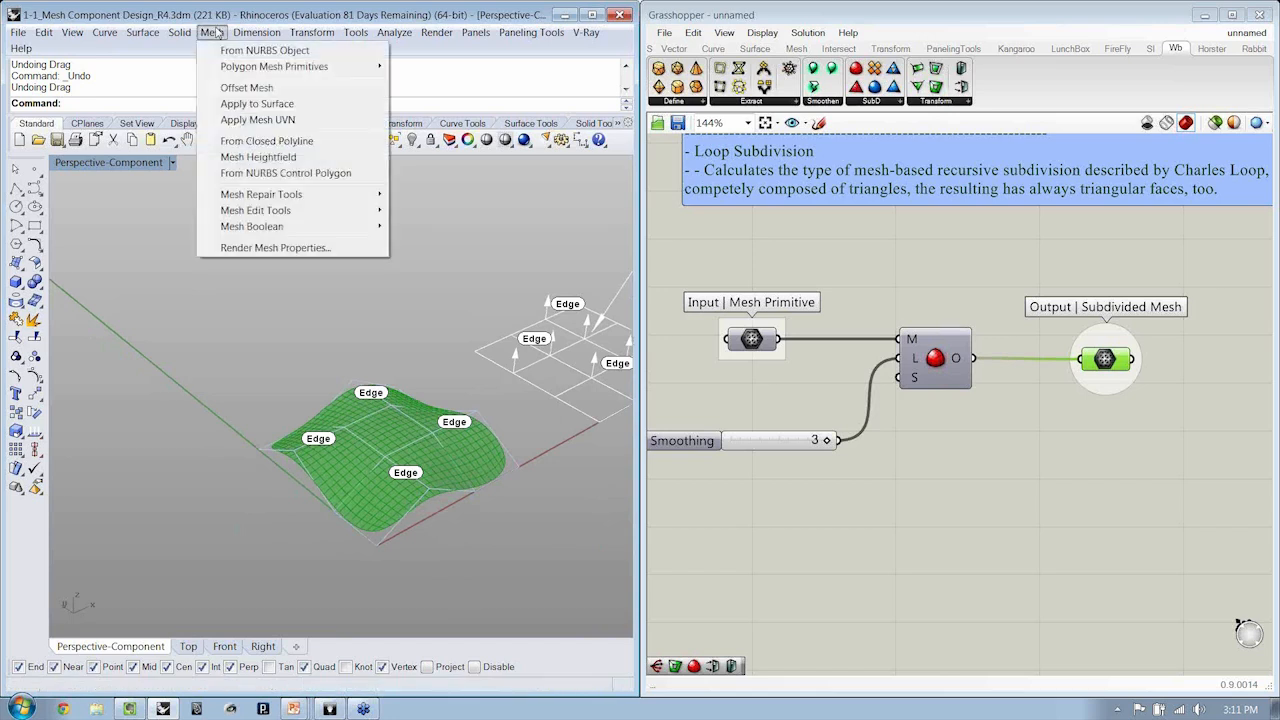
mouse_move(261, 70)
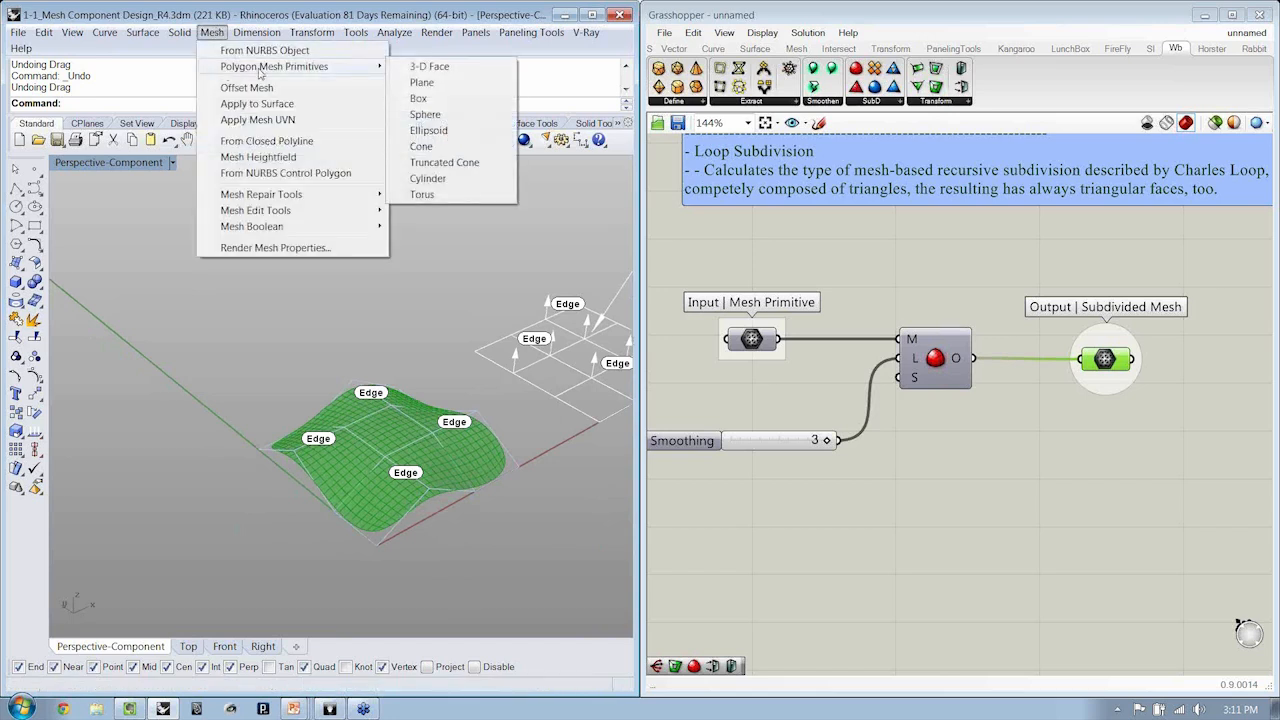
left_click(422, 82)
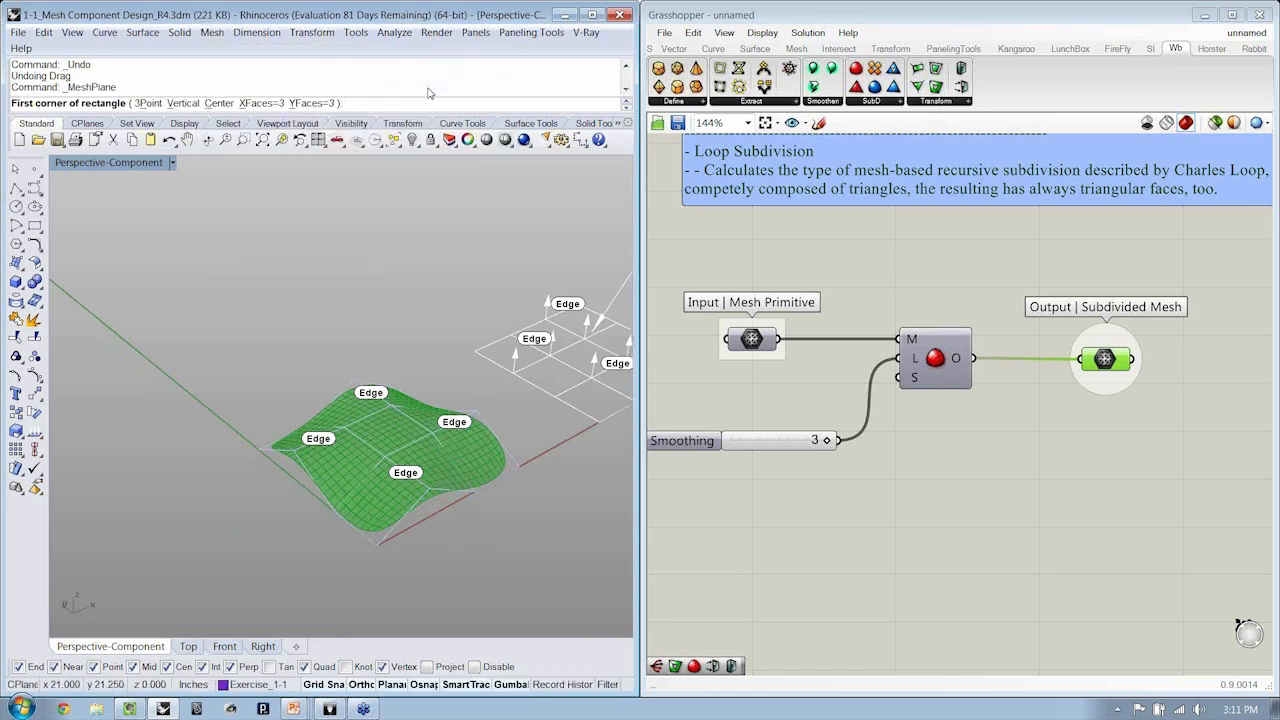
left_click(265, 103)
type("5")
key("Return")
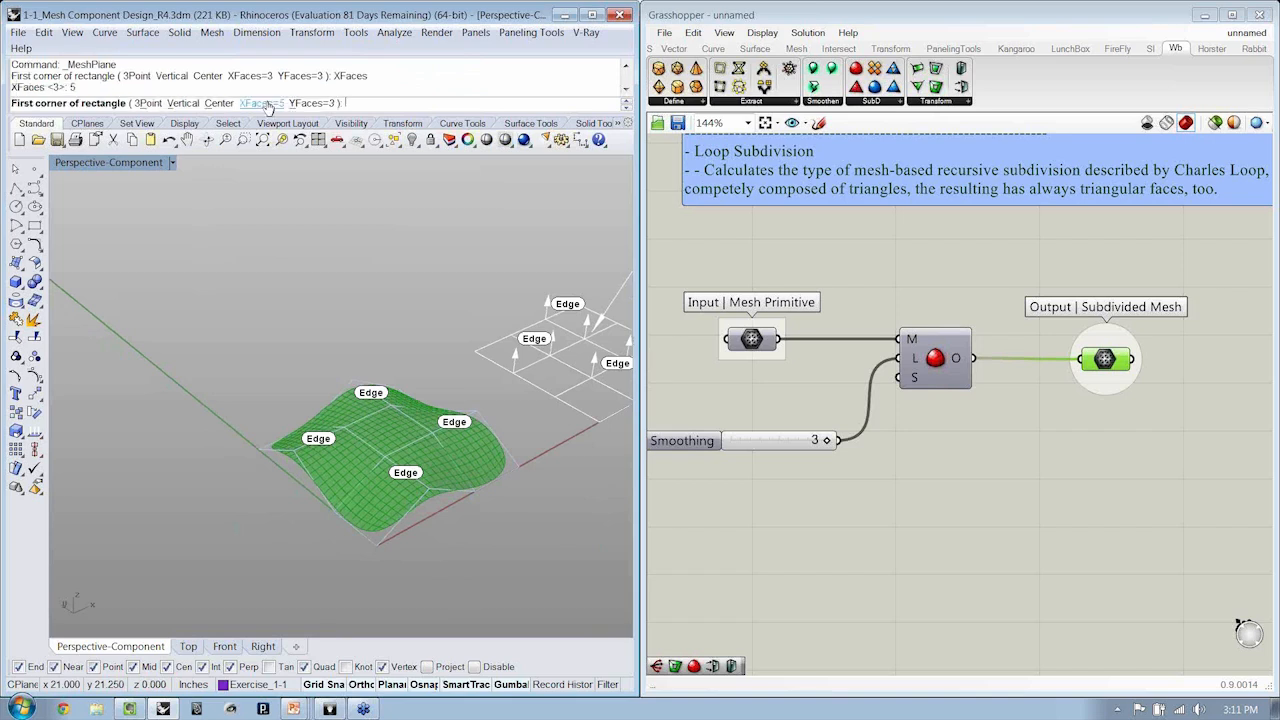
left_click(305, 103)
type("5")
key("Return")
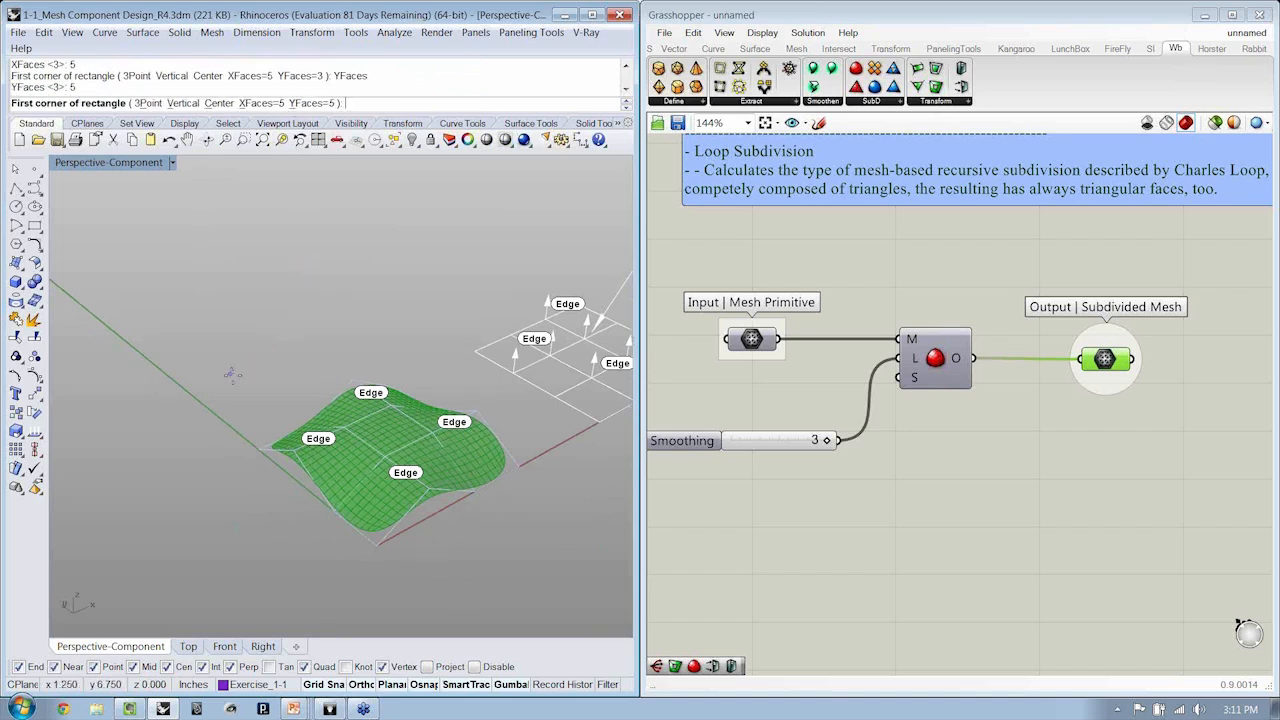
Place the mesh plane's first corner on the green axis beyond the smoothed surface, with length 4 and equal width
left_click(210, 402)
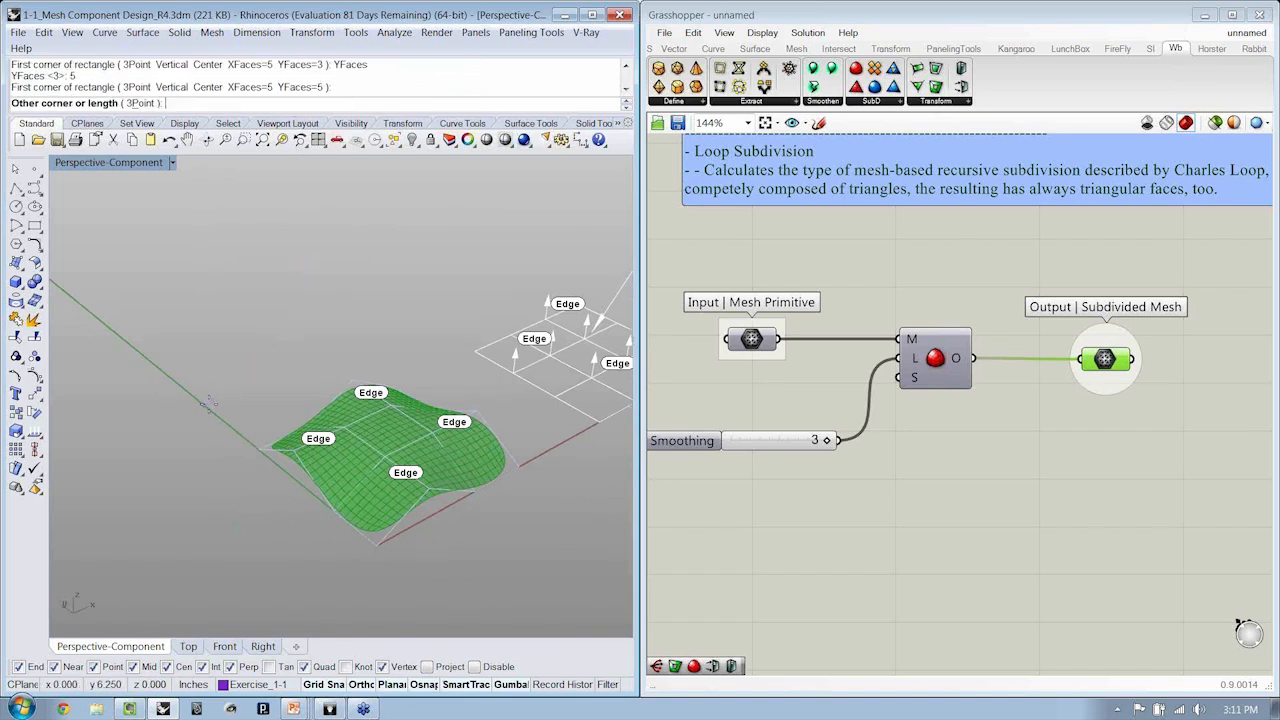
key("Return")
key("Return")
left_click(278, 363)
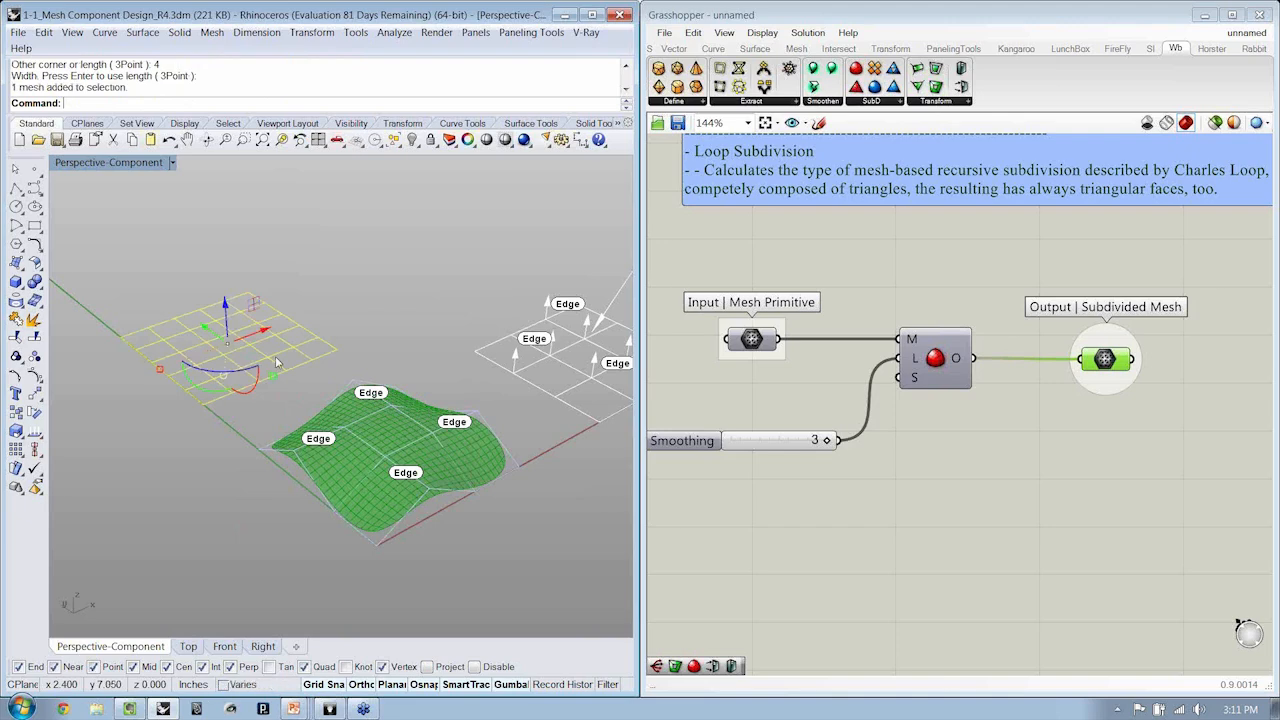
Assign the new mesh plane to the Input | Mesh Primitive parameter as its single mesh, then deselect the plane
right_click(753, 342)
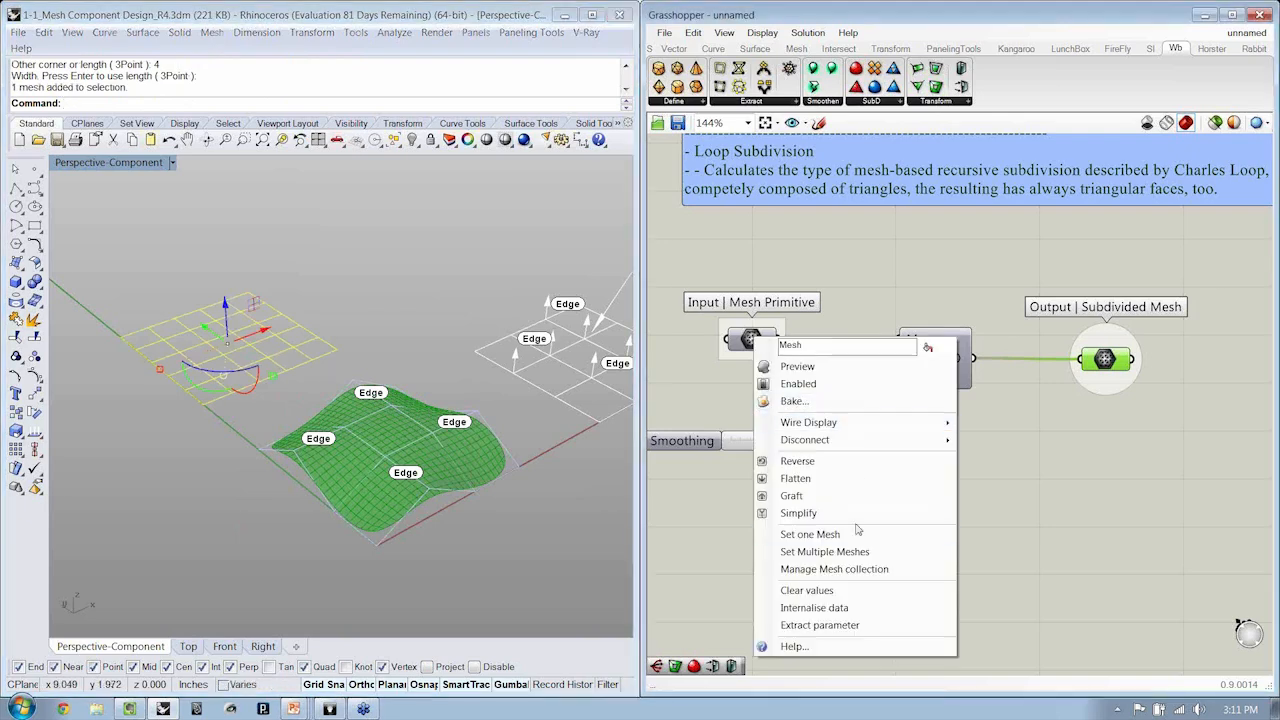
left_click(856, 538)
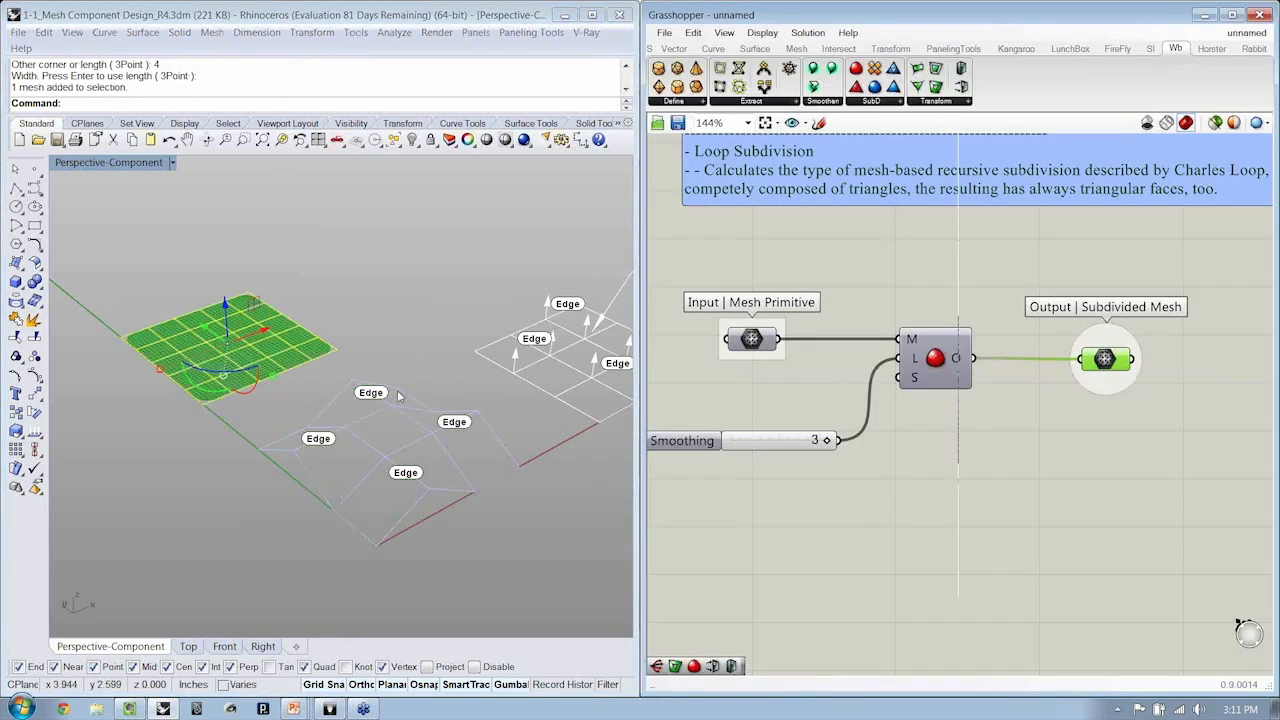
right_click_drag(399, 397, 440, 455, "shift")
scroll(206, 367, "up", 8)
right_click_drag(348, 420, 405, 516)
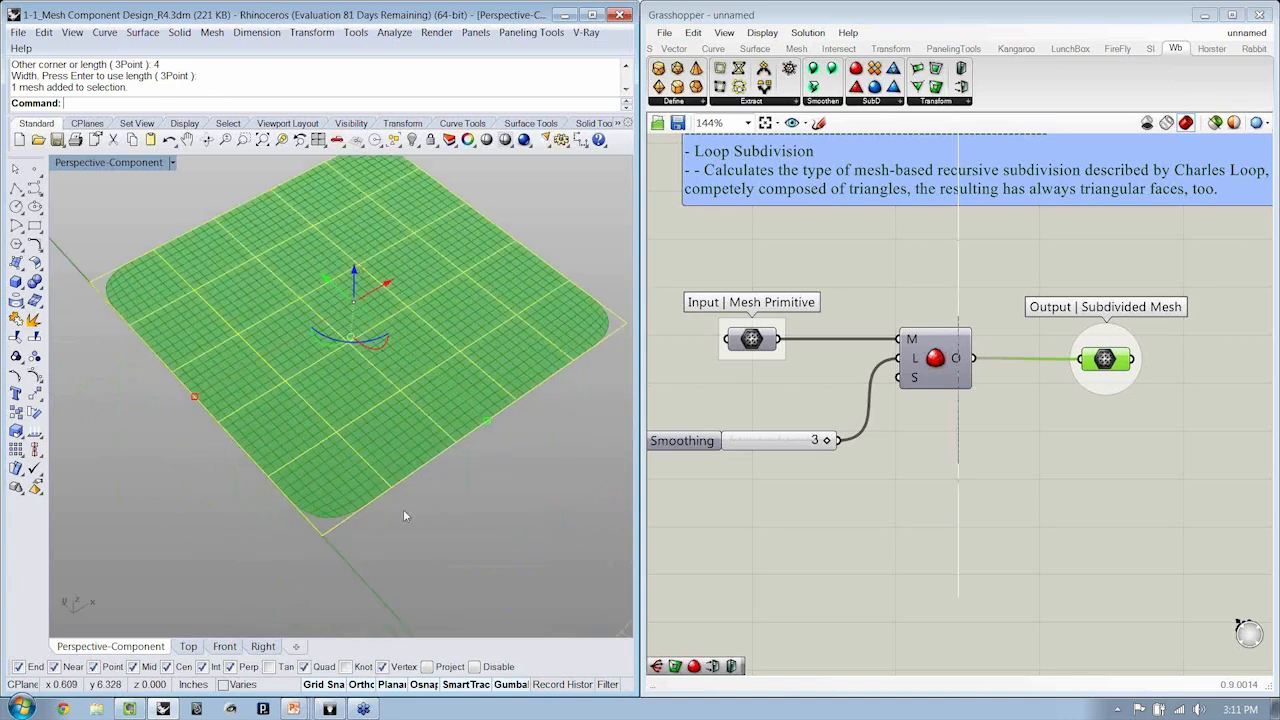
left_click(357, 534)
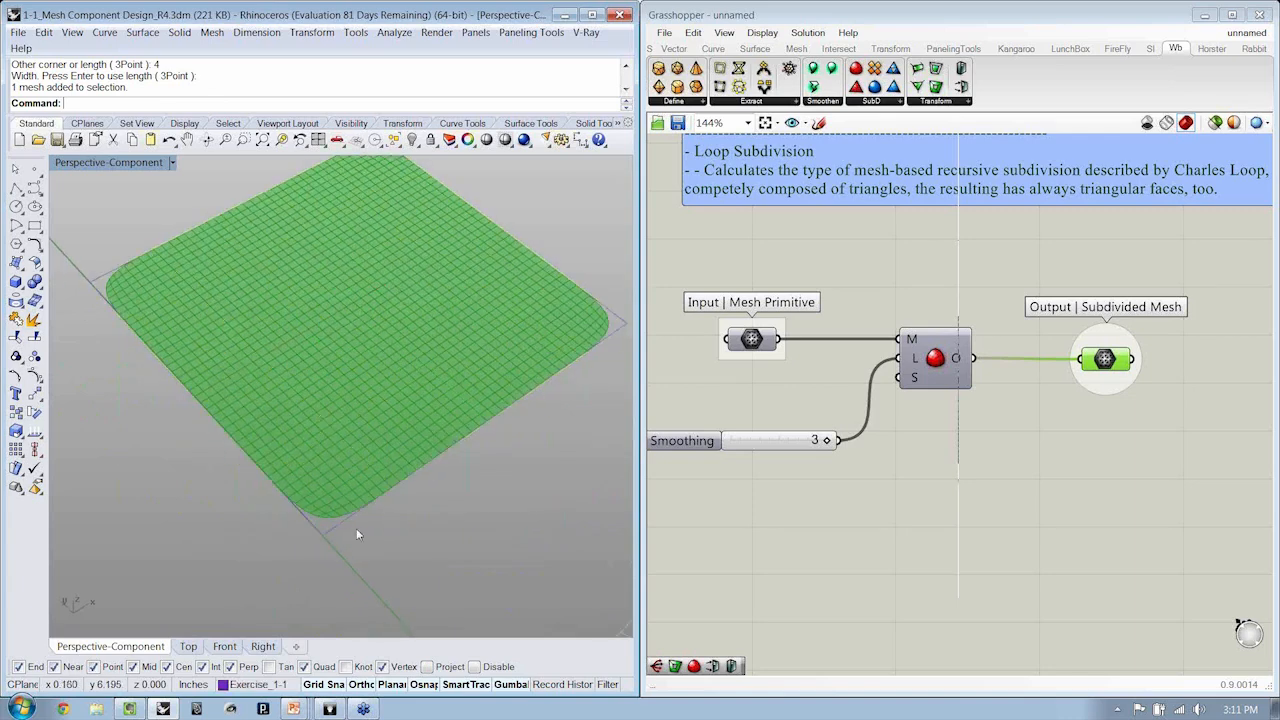
Set the perspective viewport's display mode to Shaded with the mesh plane deselected
left_click(113, 292)
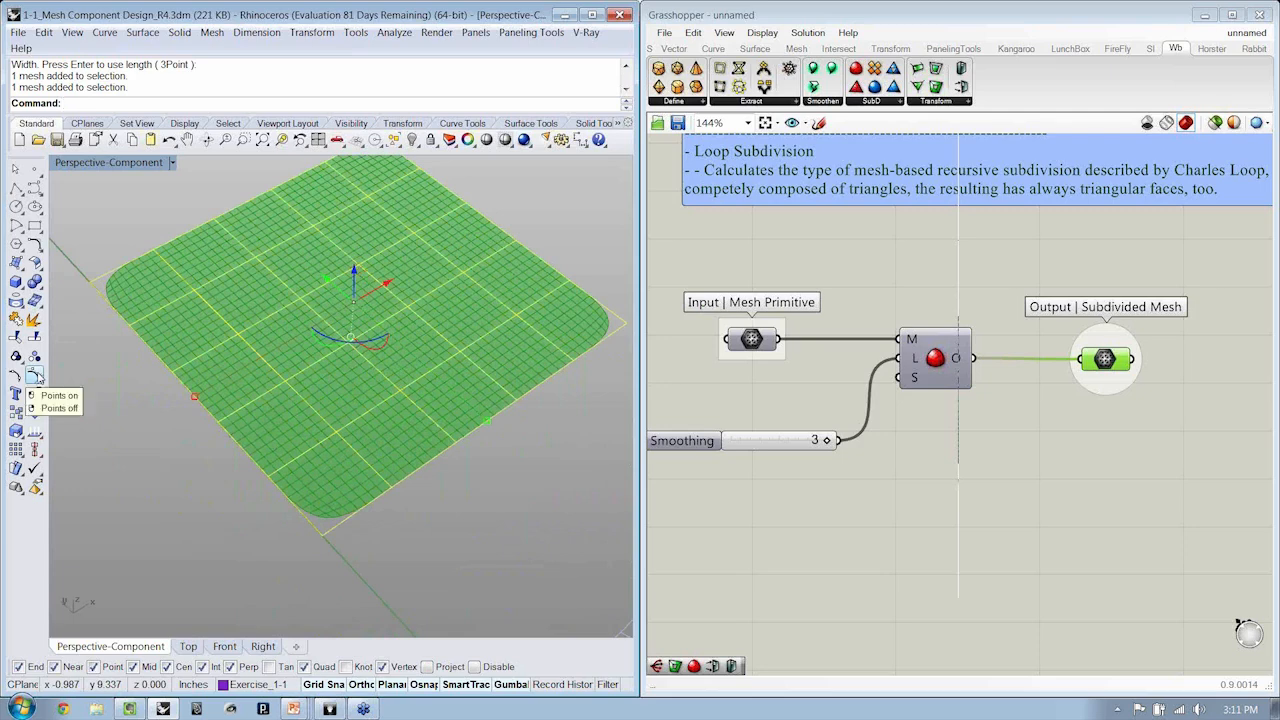
left_click(378, 503)
key("ctrl+alt+s")
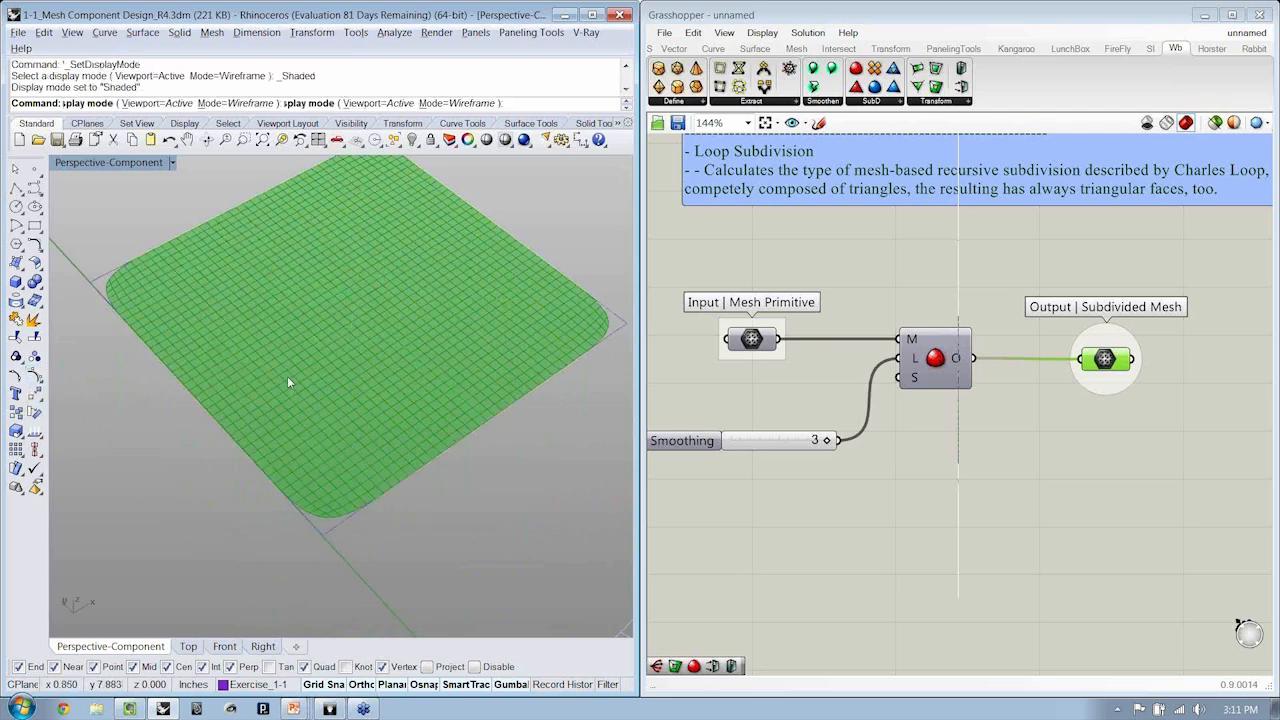
Select six scattered faces of the 5 by 5 mesh plane and raise them 1 inch vertically
left_click(284, 344)
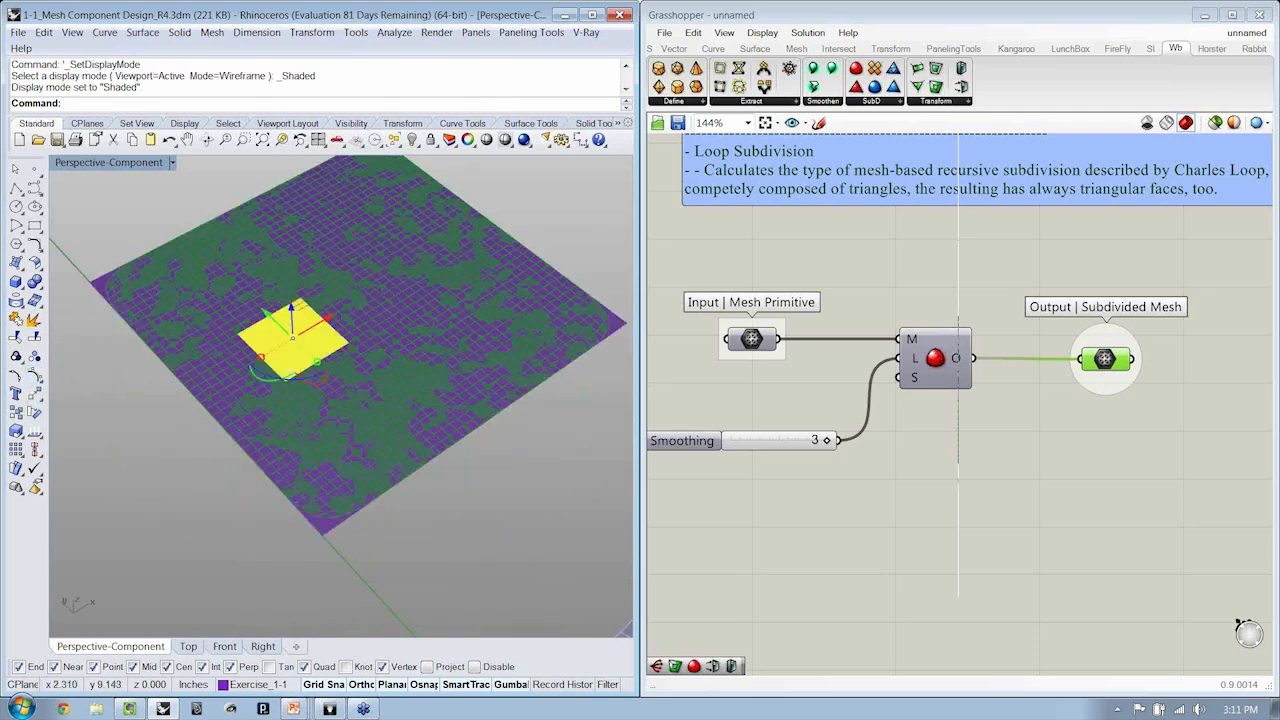
left_click(349, 238, "shift")
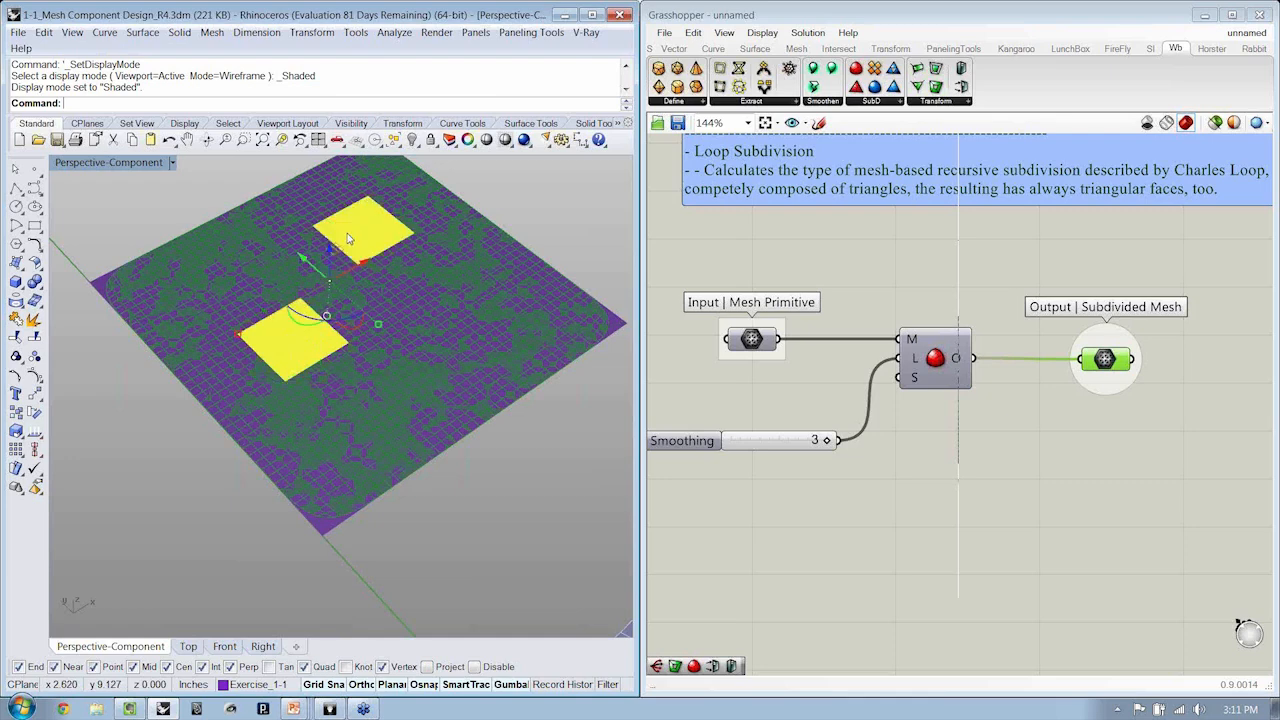
left_click(431, 400, "shift")
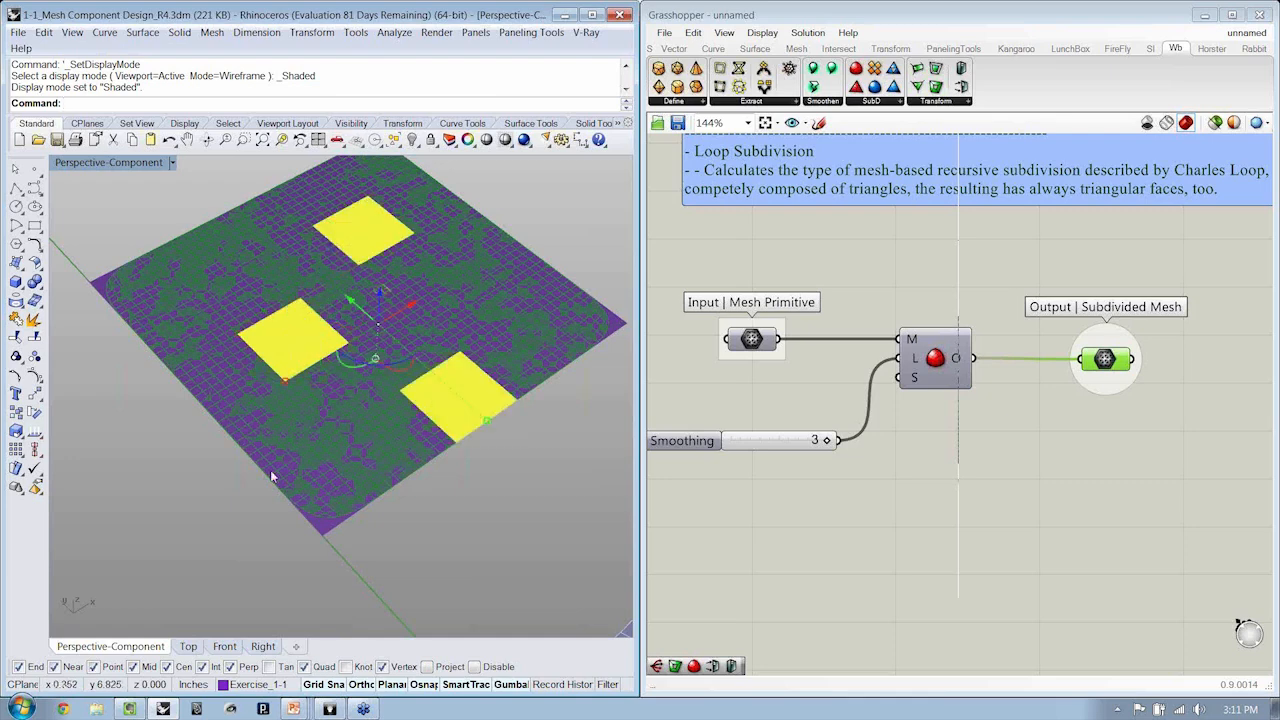
left_click(243, 429, "shift")
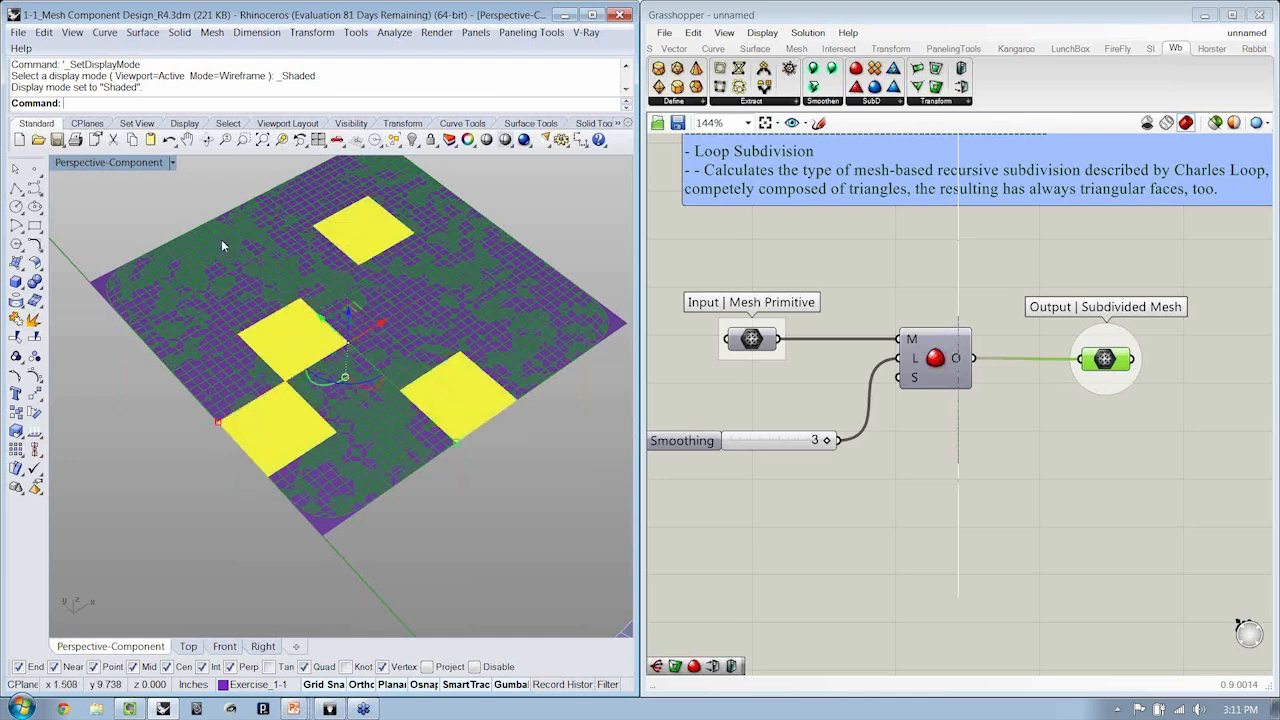
left_click(196, 246, "shift")
left_click(496, 251, "shift")
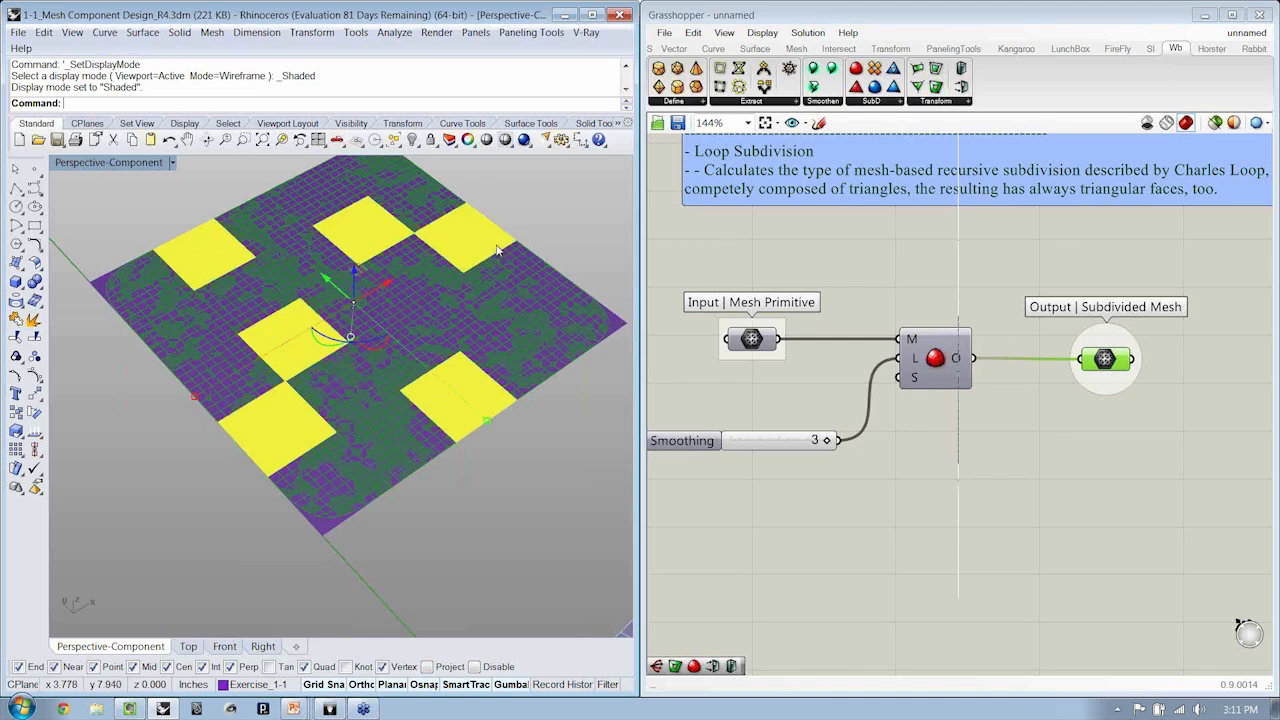
right_click_drag(503, 252, 461, 321, "shift")
scroll(440, 370, "down", 5)
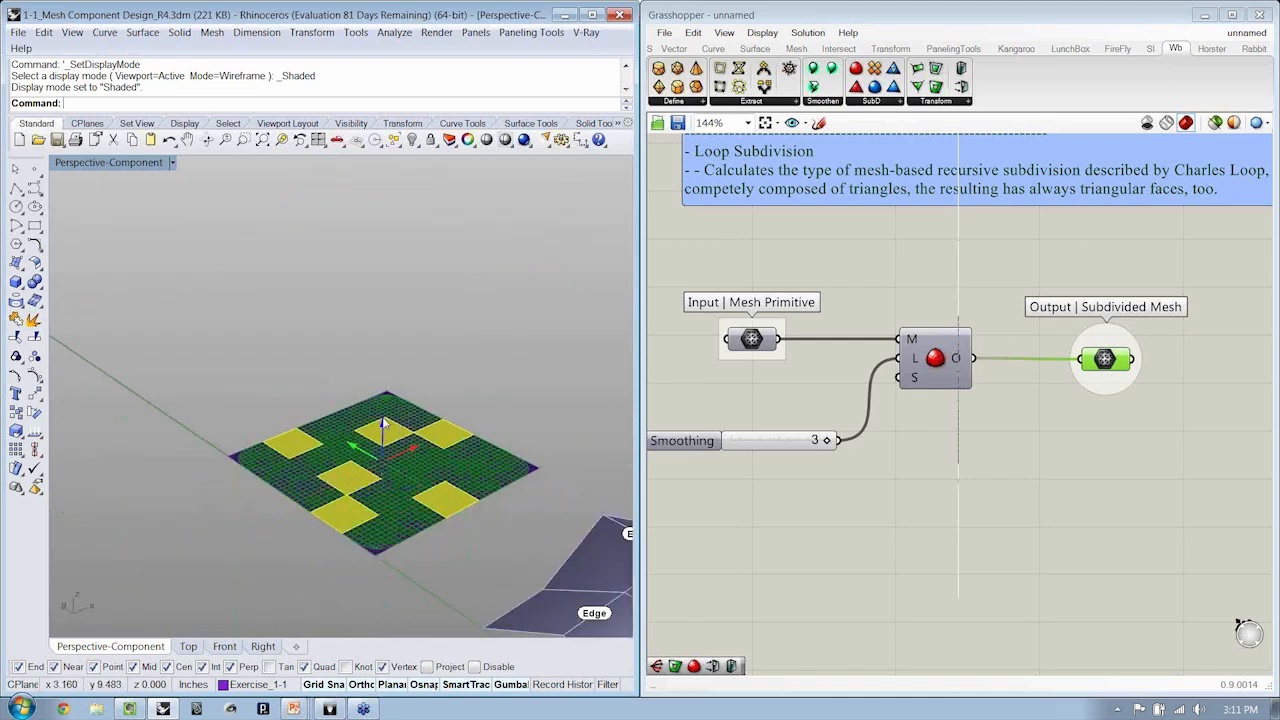
left_click_drag(384, 425, 386, 372)
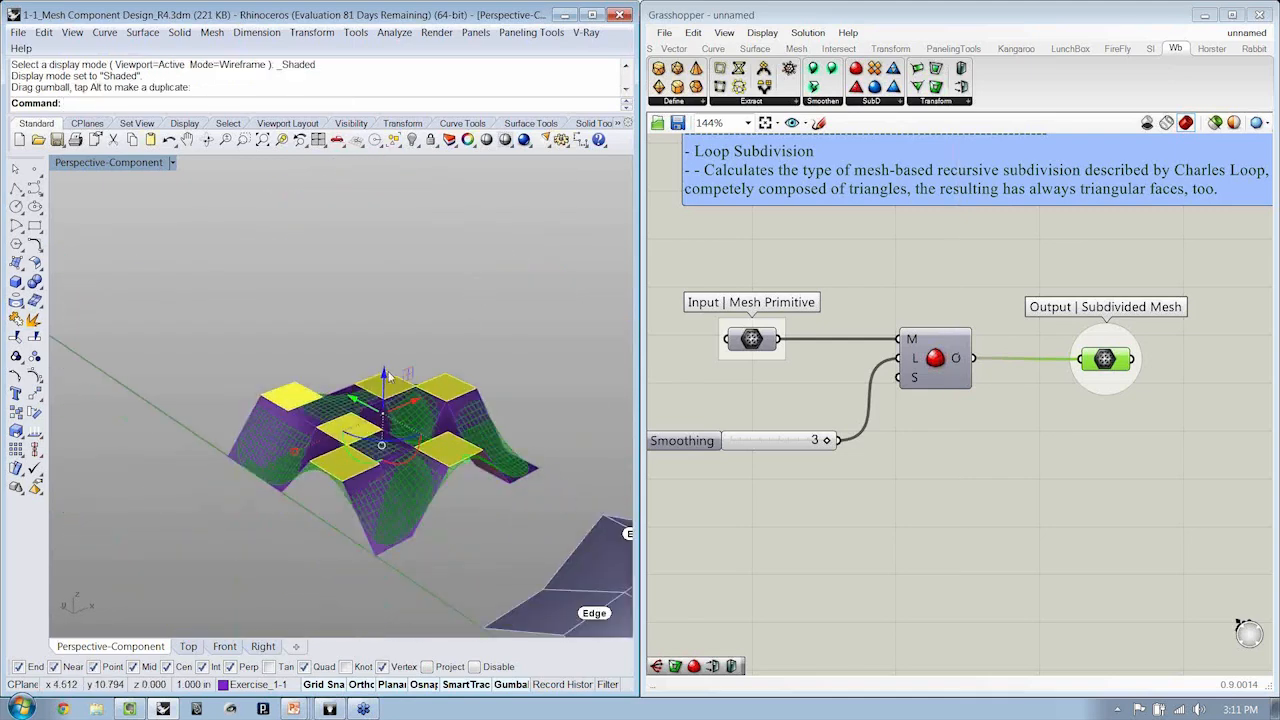
Set the perspective viewport to Wireframe display and examine the smoothed surface over the raised faces from several sides
key("ctrl+alt+w")
right_click_drag(392, 388, 441, 489)
left_click(442, 490)
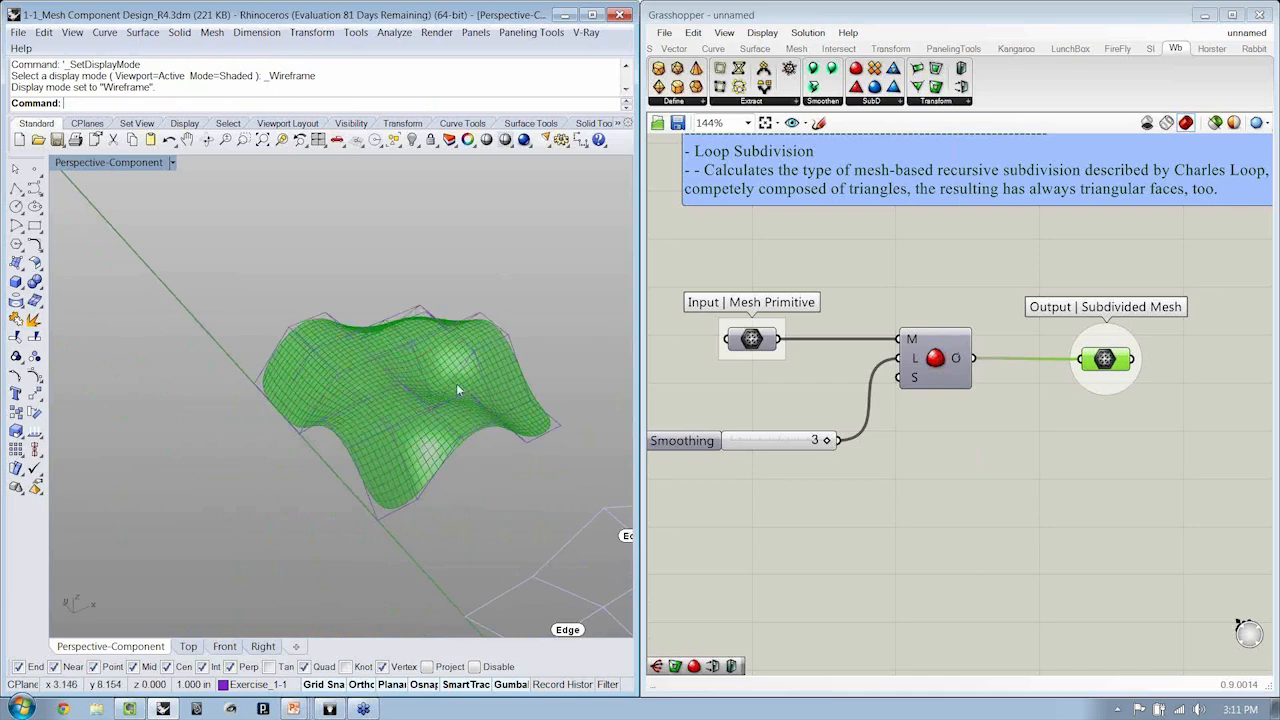
scroll(456, 383, "up", 6)
right_click_drag(470, 420, 454, 345)
left_click(427, 428)
type("zs")
key("Return")
left_click(430, 468)
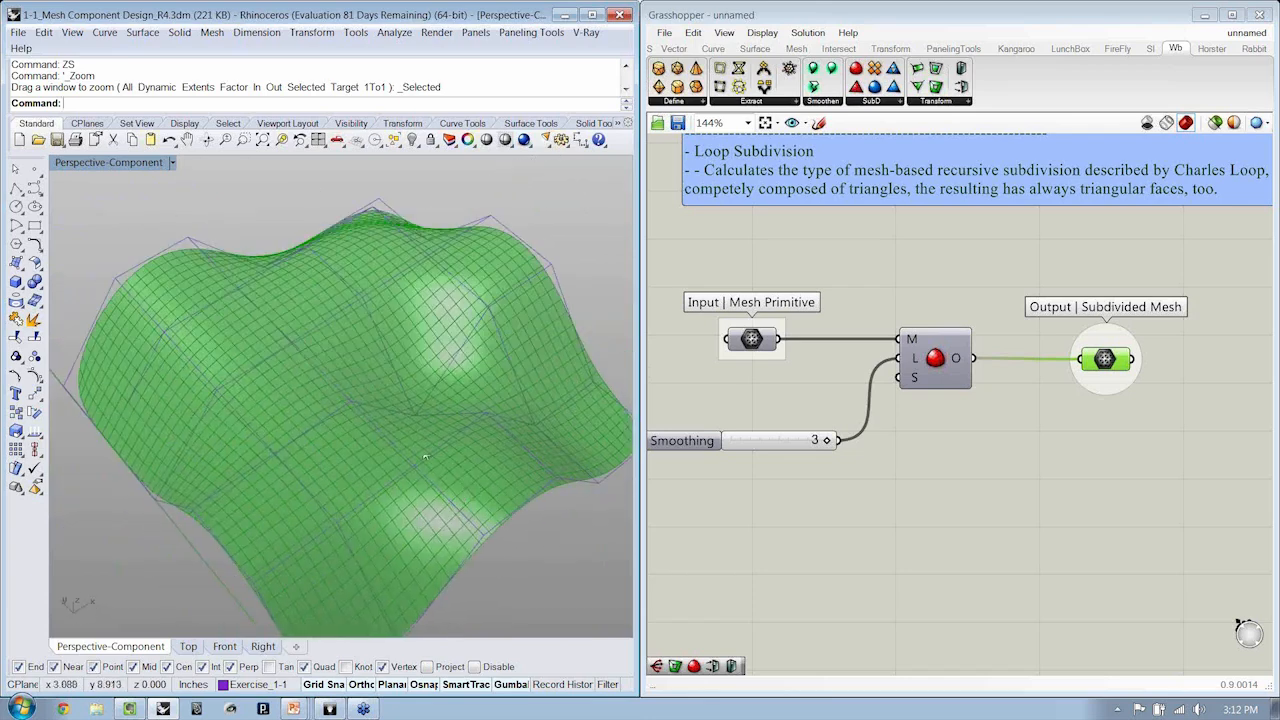
right_click_drag(357, 297, 312, 347)
right_click_drag(308, 416, 338, 434)
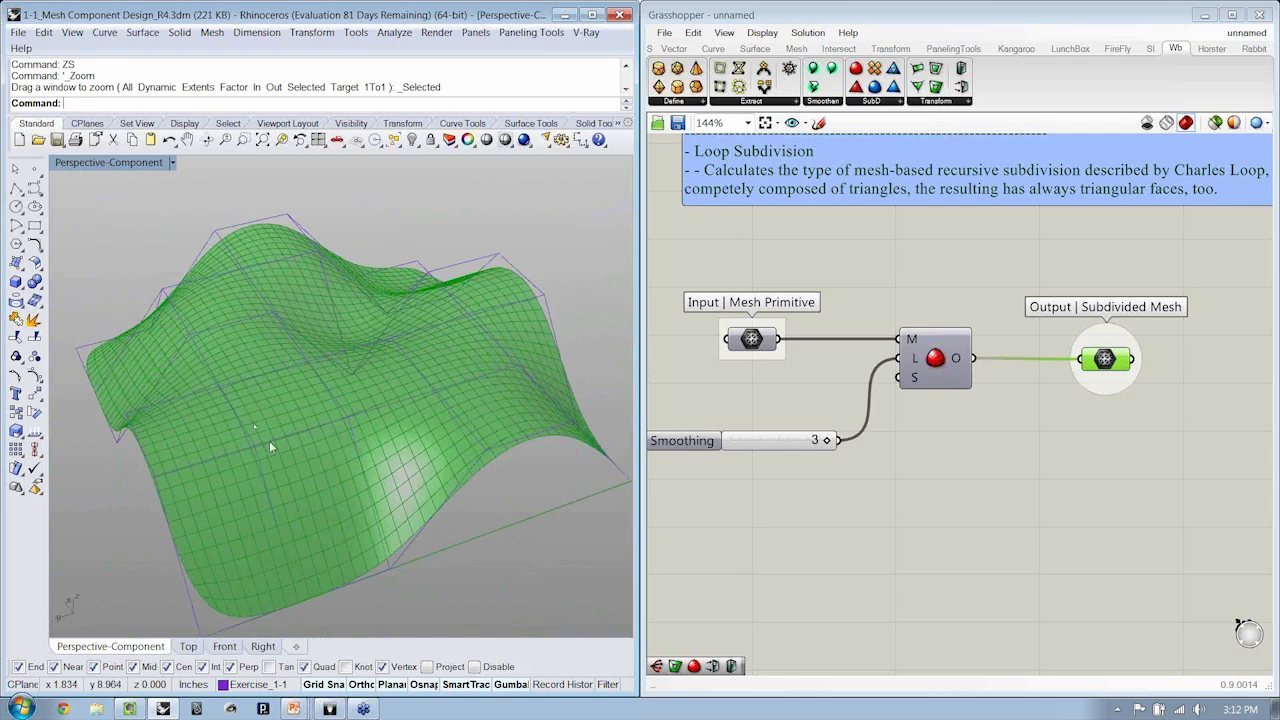
Select one inner mesh edge of the 5 by 5 mesh and lower it 0.75 inch
left_click(259, 375, "ctrl+shift")
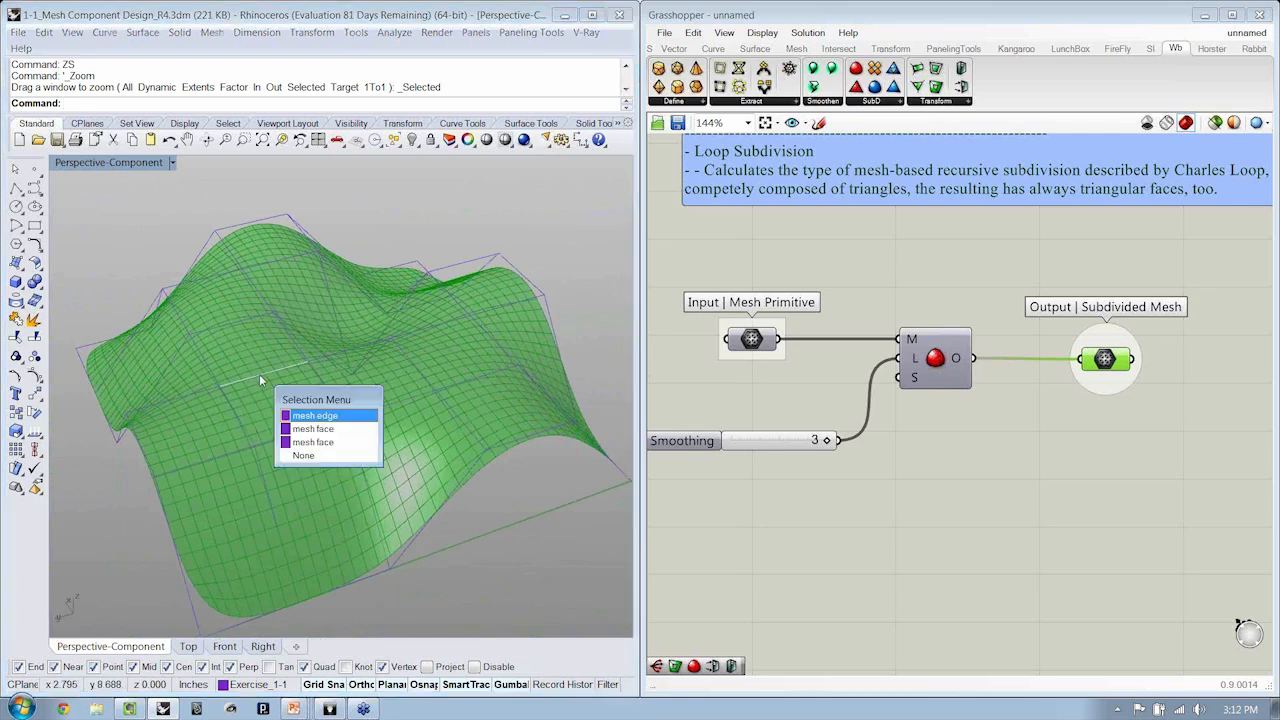
right_click(259, 375)
left_click_drag(265, 348, 277, 412)
right_click_drag(277, 412, 337, 352)
type("M")
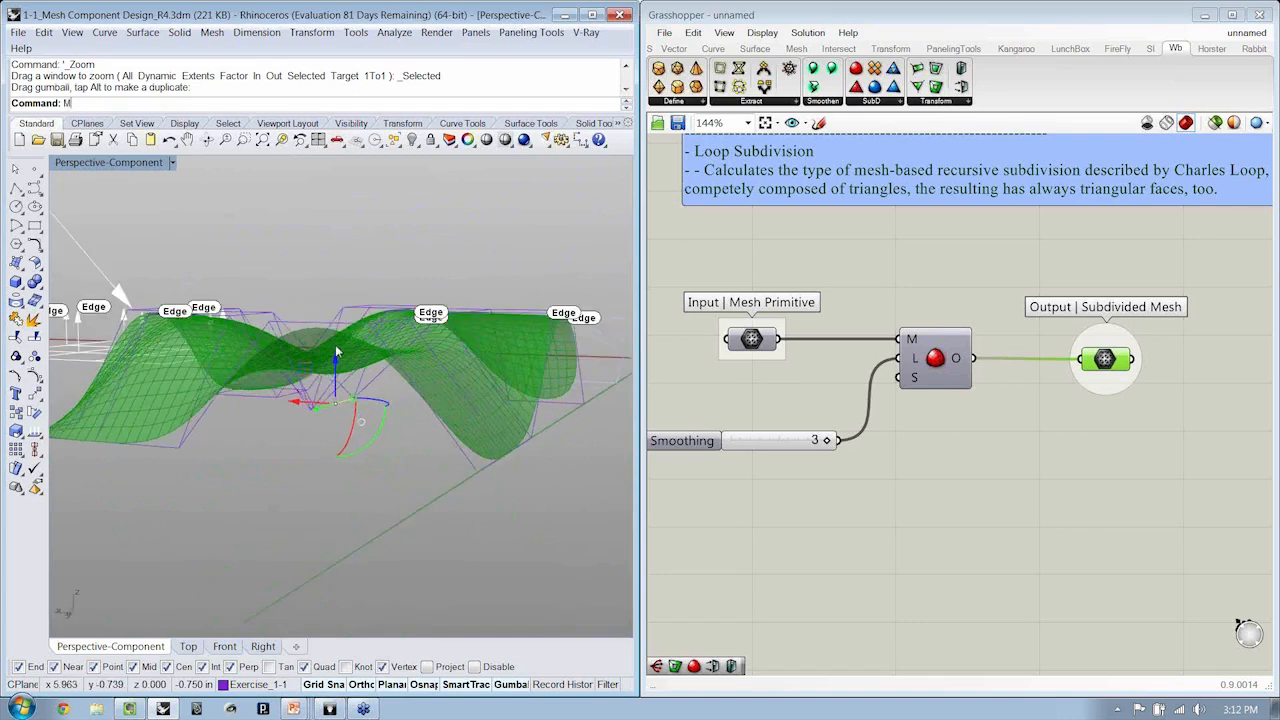
key("Return")
type("cv")
key("Return")
left_click(313, 408)
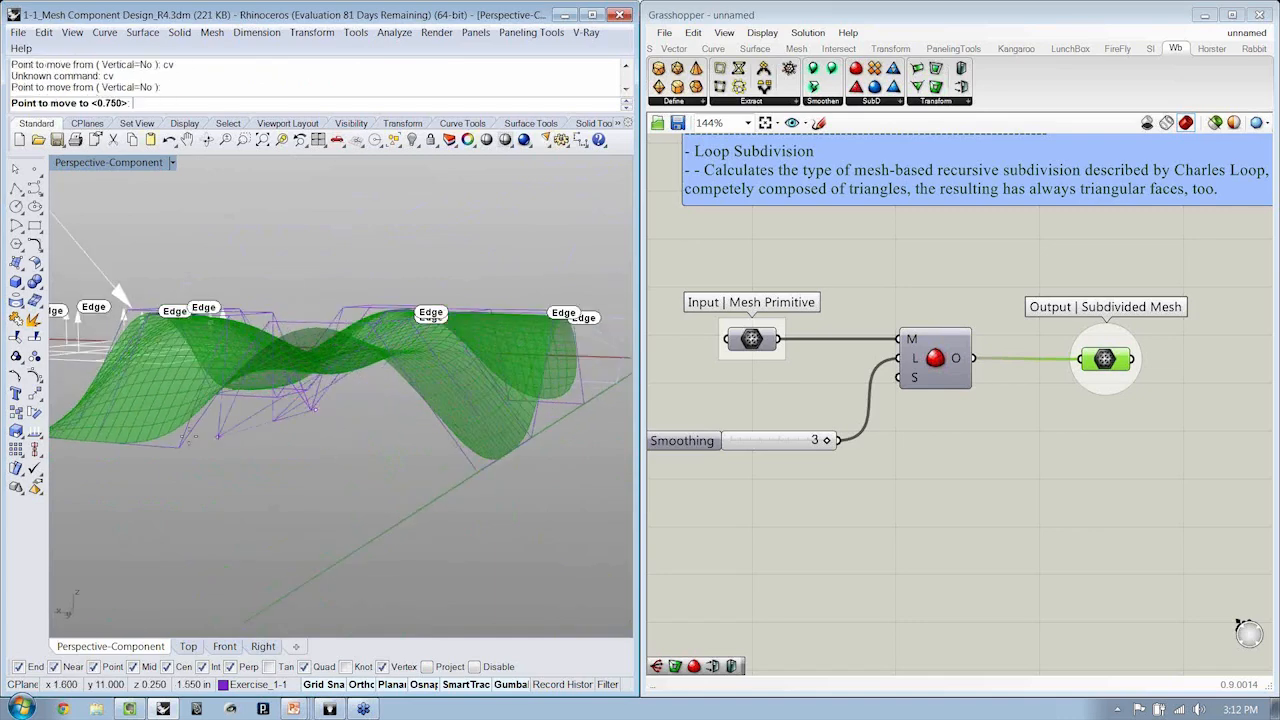
key("Escape")
Move the lowered mesh edge strictly vertically from its endpoint down to the level of the mesh's nearby outer corner
key("Return")
type("v")
key("Return")
left_click(313, 408)
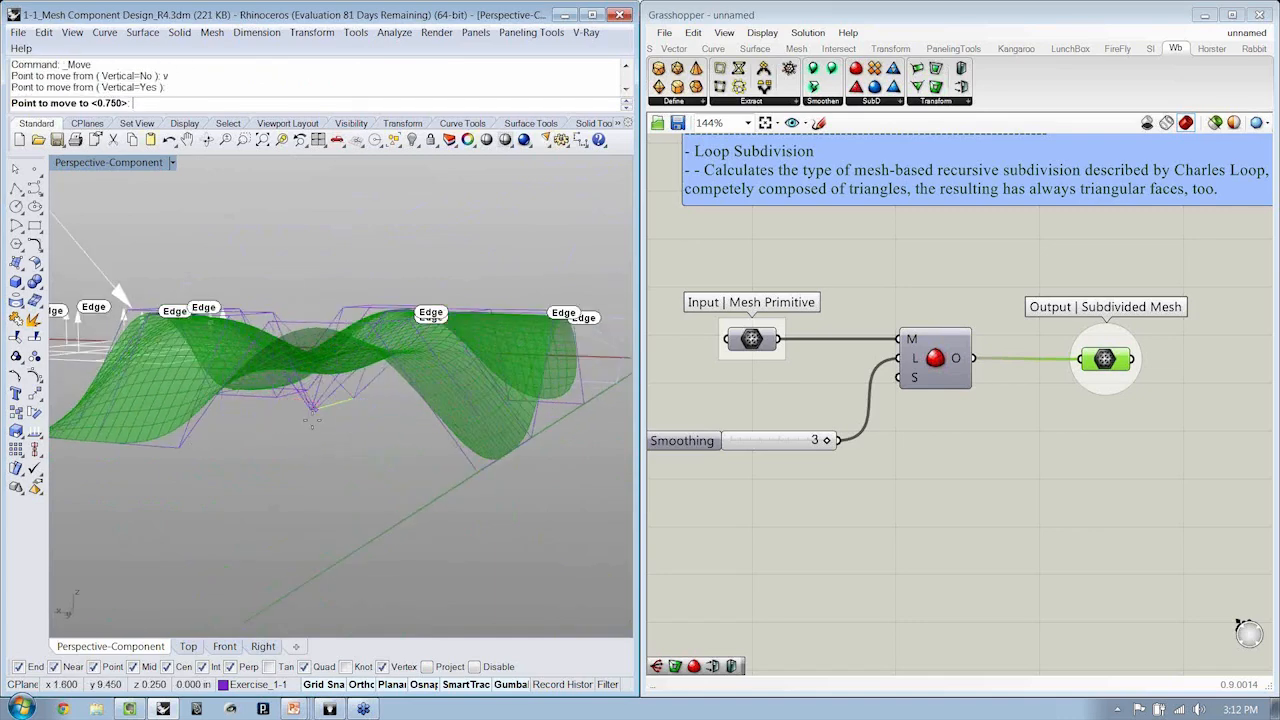
left_click(192, 444)
Select a single vertex of the 5 by 5 mesh, raise it 1.25 inches, and clear the selection
right_click_drag(290, 385, 372, 425)
left_click(292, 475, "shift")
right_click_drag(324, 498, 417, 370)
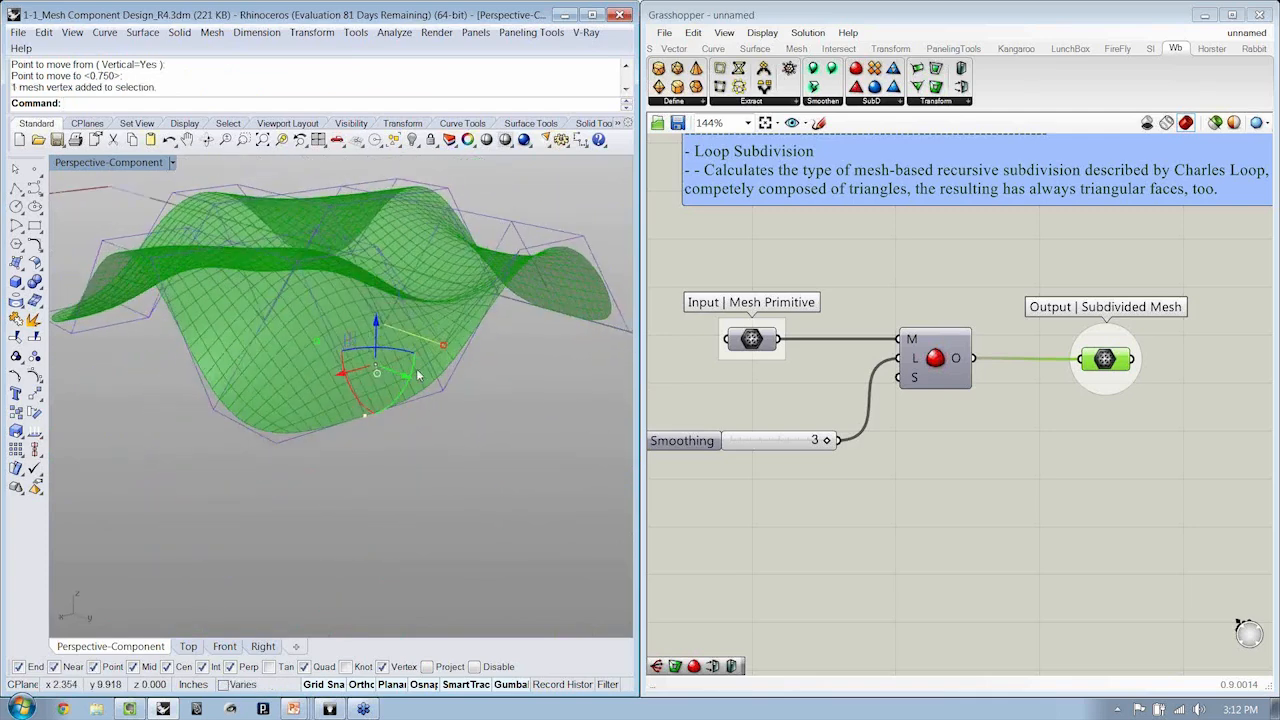
left_click(425, 346)
left_click(402, 451)
left_click(360, 415)
right_click_drag(362, 416, 391, 503)
left_click_drag(374, 464, 391, 309)
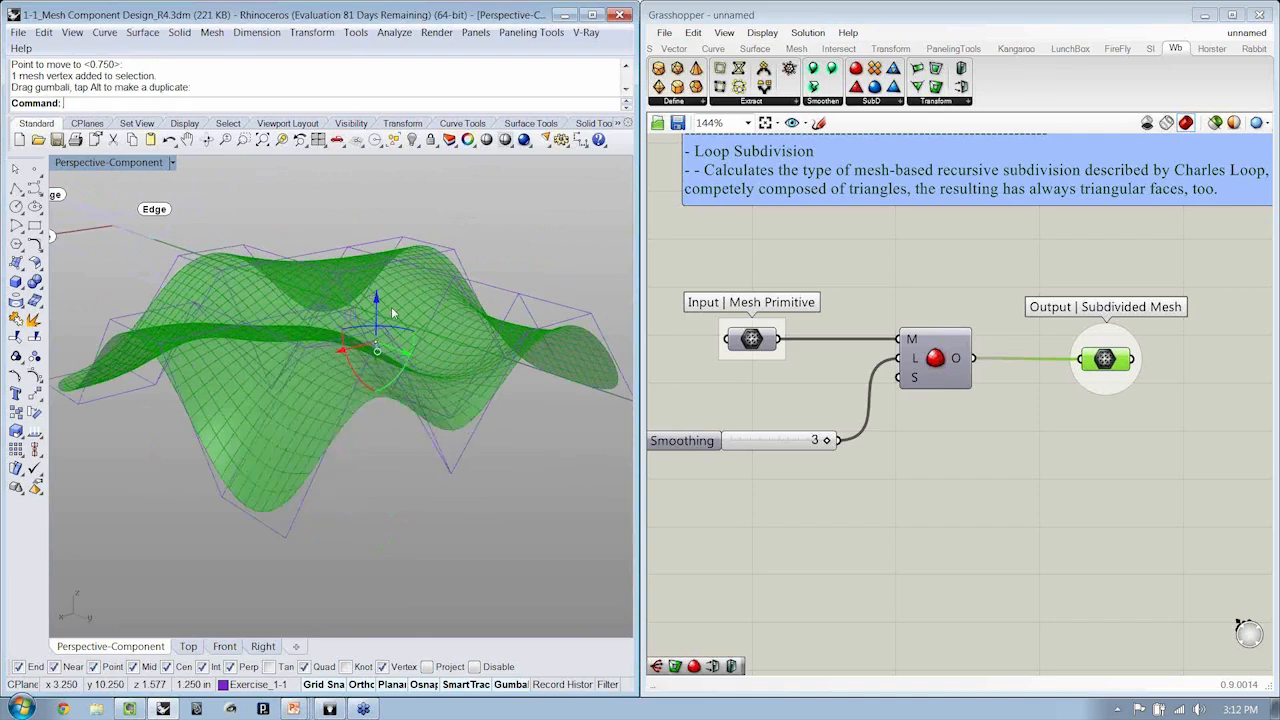
right_click_drag(415, 385, 464, 424)
key("Escape")
Delete the deformed 5 by 5 mesh beyond the original 3 by 3 mesh
scroll(464, 424, "down", 7)
right_click_drag(484, 469, 435, 382, "shift")
left_click(428, 386)
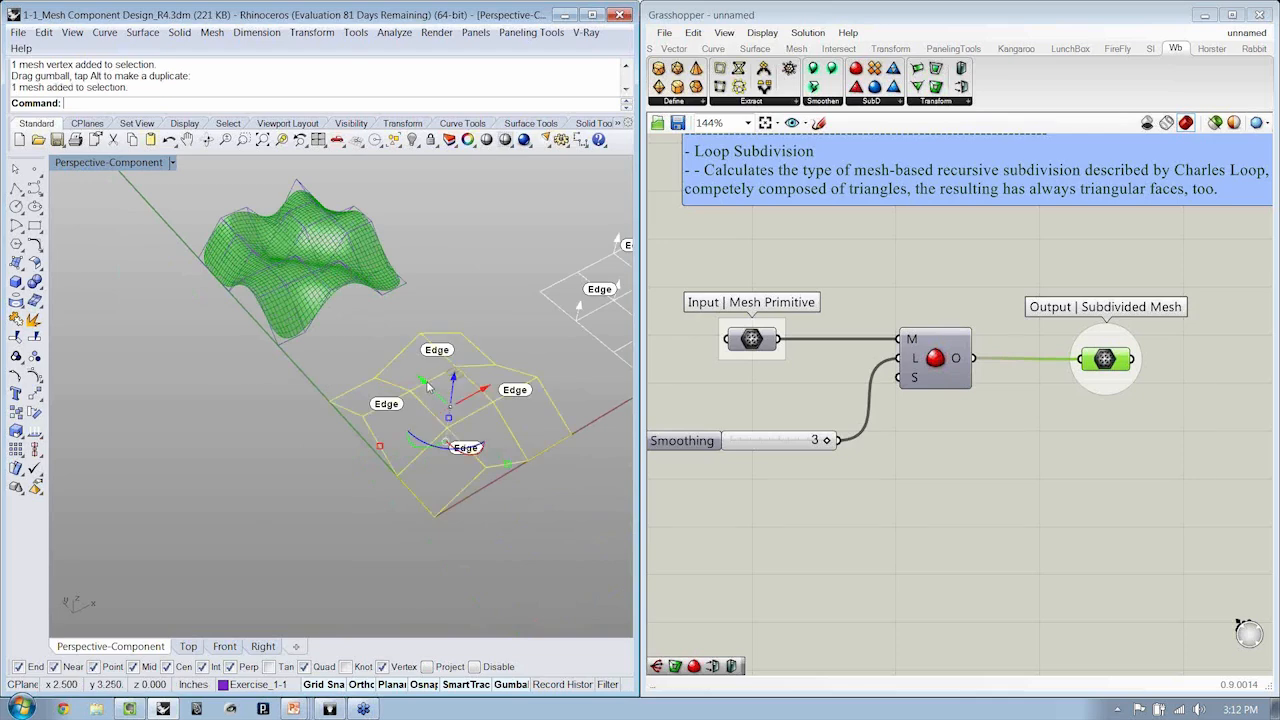
scroll(430, 386, "up", 3)
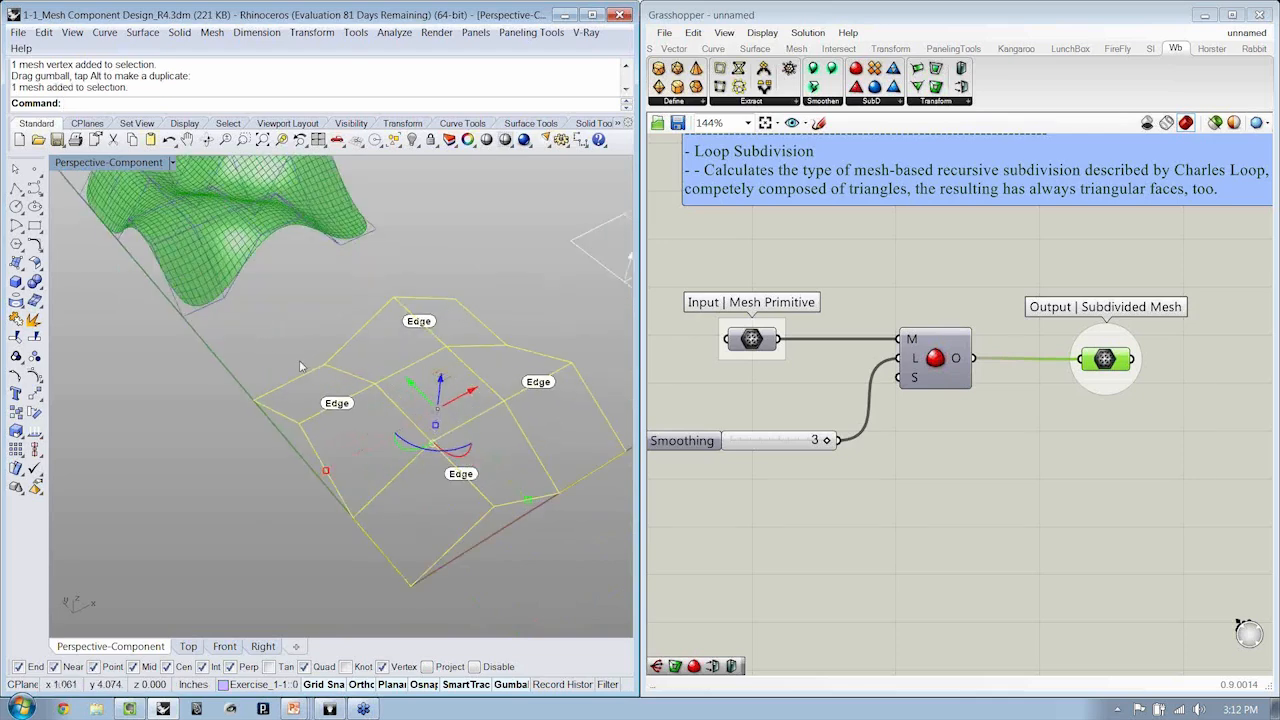
right_click_drag(241, 289, 255, 369, "shift")
left_click(211, 290)
key("Delete")
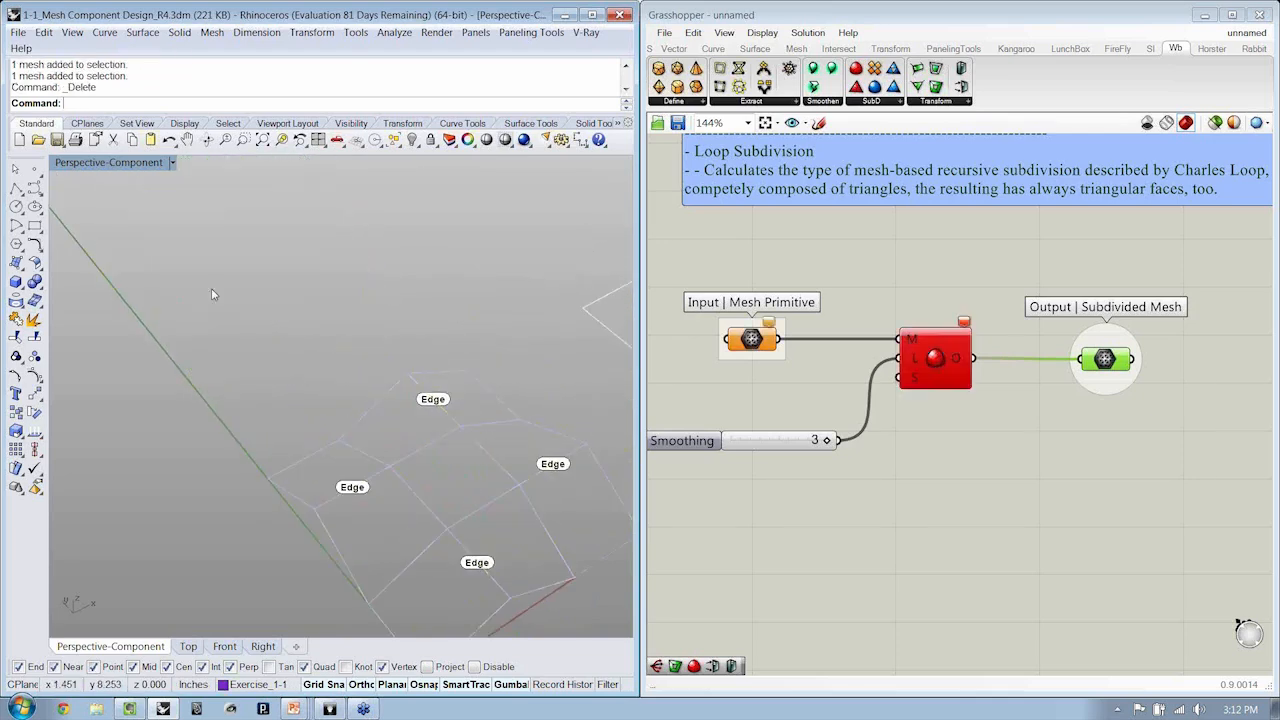
Assign the 3 by 3 mesh with the Edge labels to the Input | Mesh Primitive parameter as its single mesh
right_click_drag(382, 284, 340, 222, "shift")
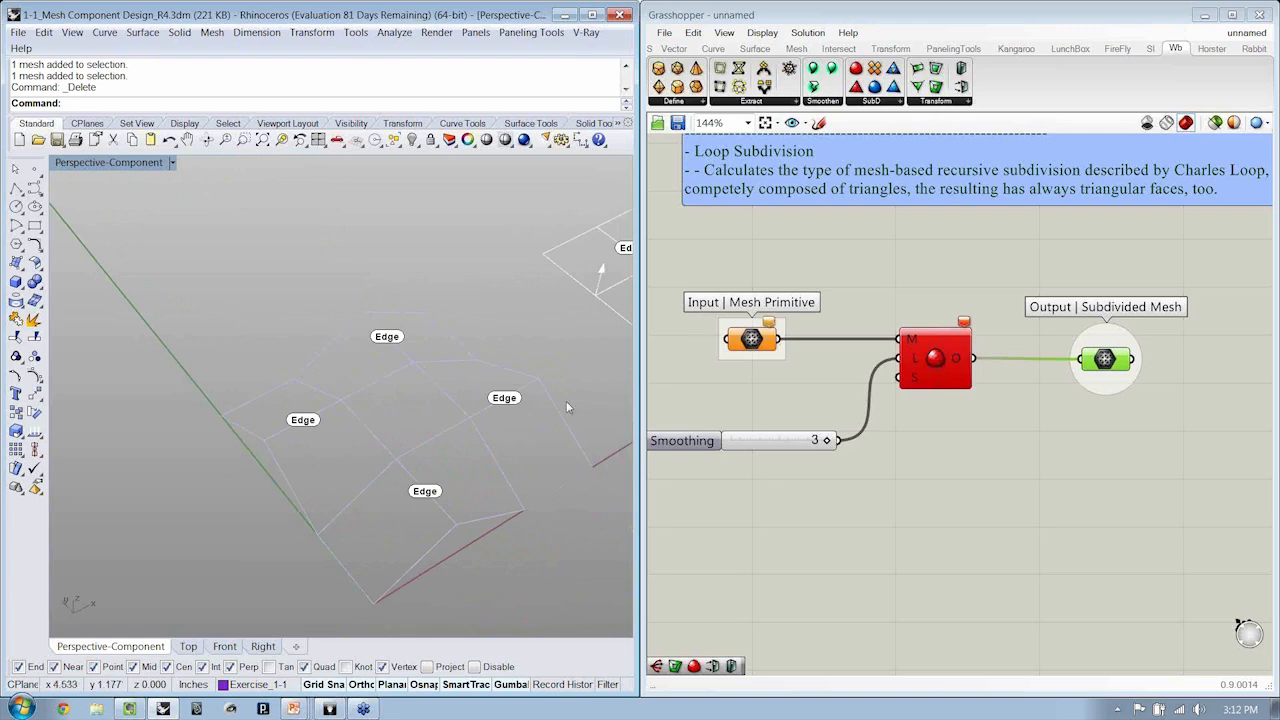
left_click(474, 426)
right_click(752, 339)
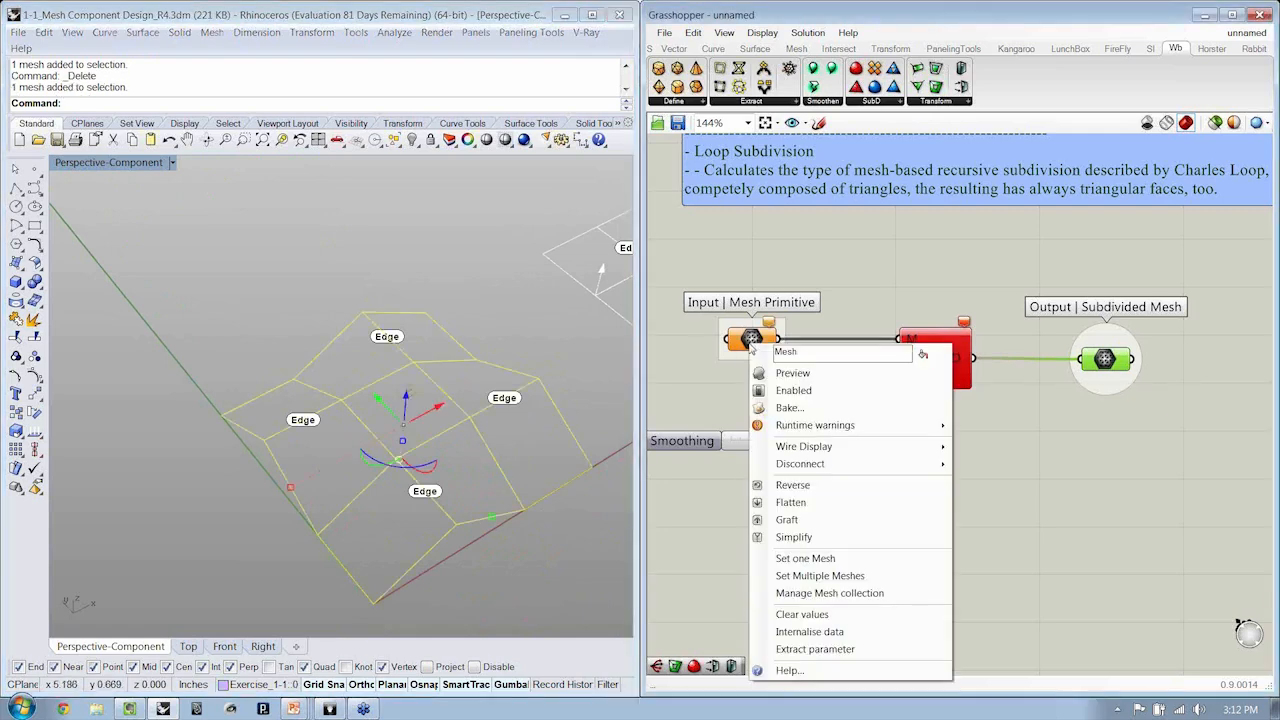
left_click(867, 567)
left_click(414, 315)
right_click_drag(412, 315, 414, 407)
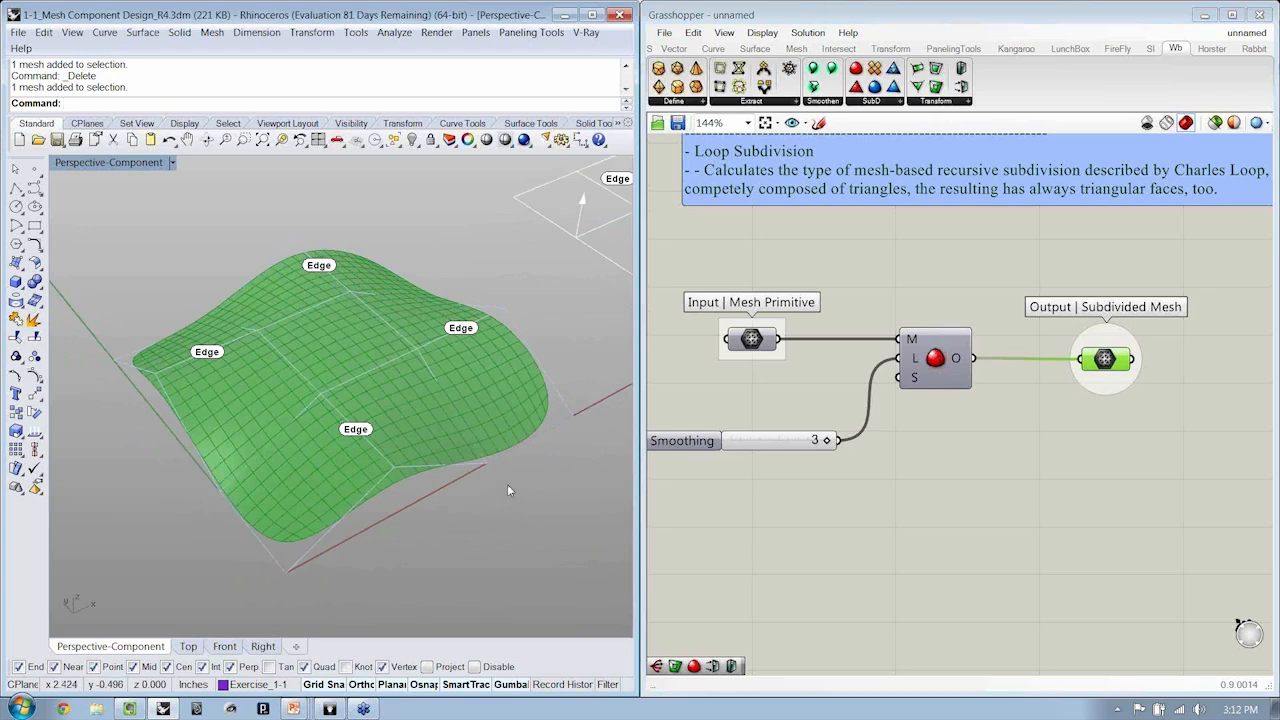
Select the 3 by 3 mesh under the smoothed surface and set the perspective viewport's display mode to Ghosted
right_click_drag(508, 486, 397, 520)
scroll(397, 520, "up", 5)
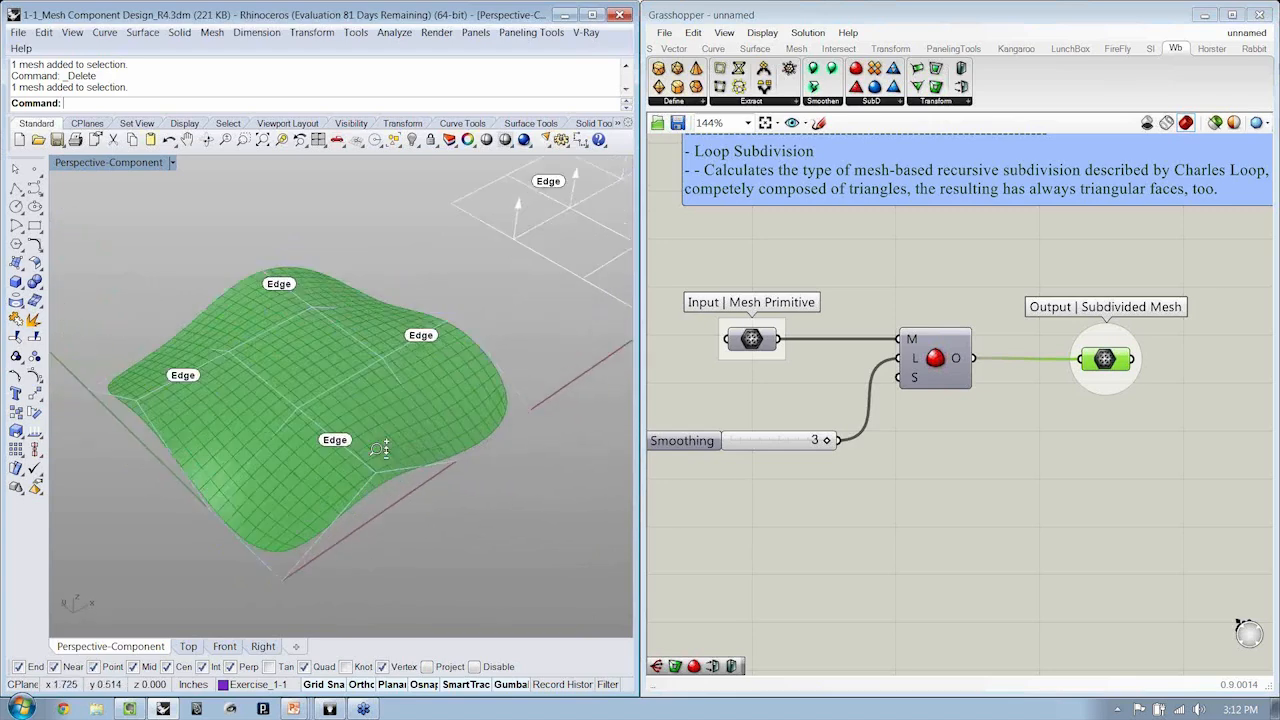
mouse_move(383, 446)
right_mouse_down()
mouse_move(418, 458)
mouse_move(398, 432)
right_mouse_up()
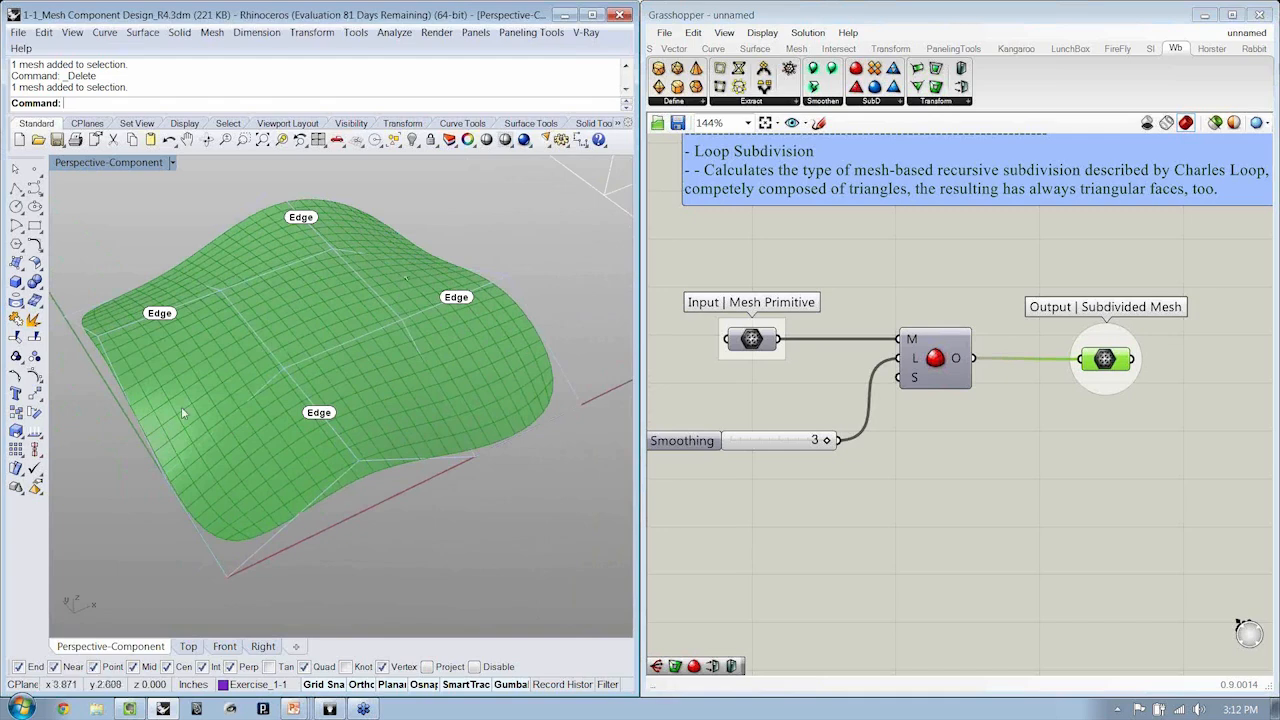
scroll(305, 434, "down", 5)
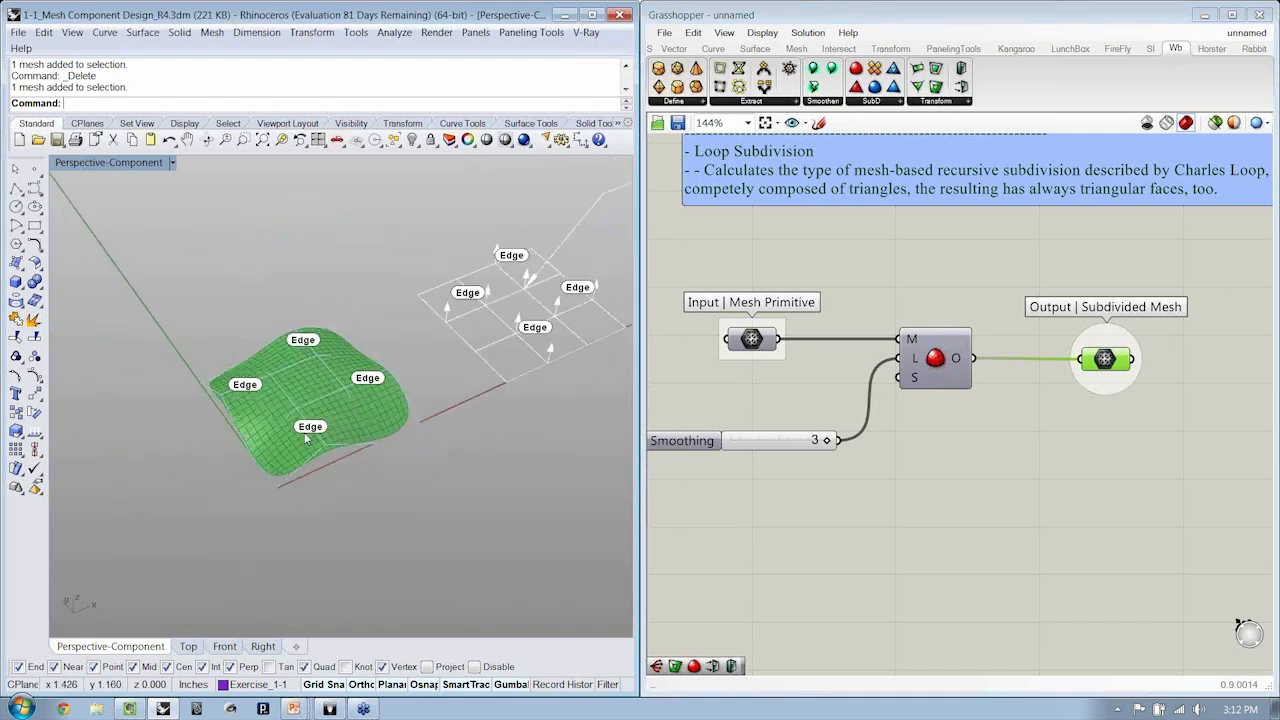
scroll(305, 440, "up", 3)
left_click(315, 455)
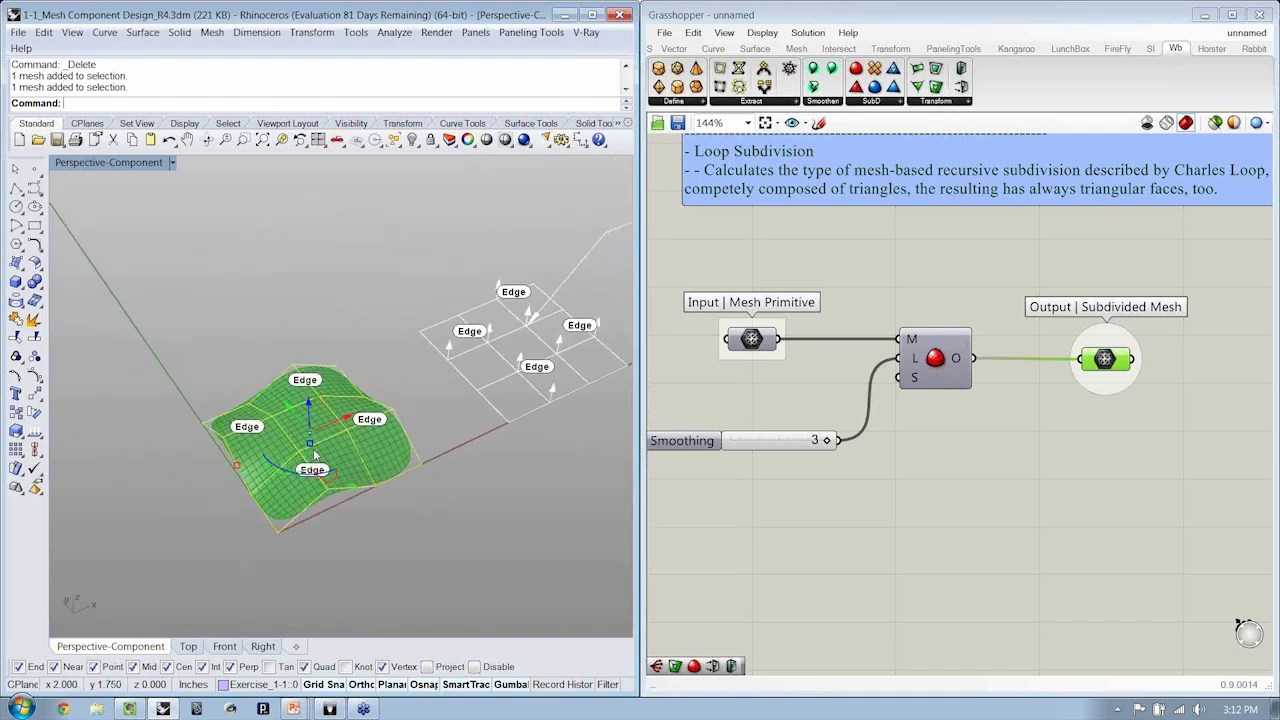
key("ctrl+alt+s")
key("ctrl+alt+g")
mouse_move(311, 455)
right_mouse_down()
mouse_move(318, 428)
mouse_move(387, 455)
right_mouse_up()
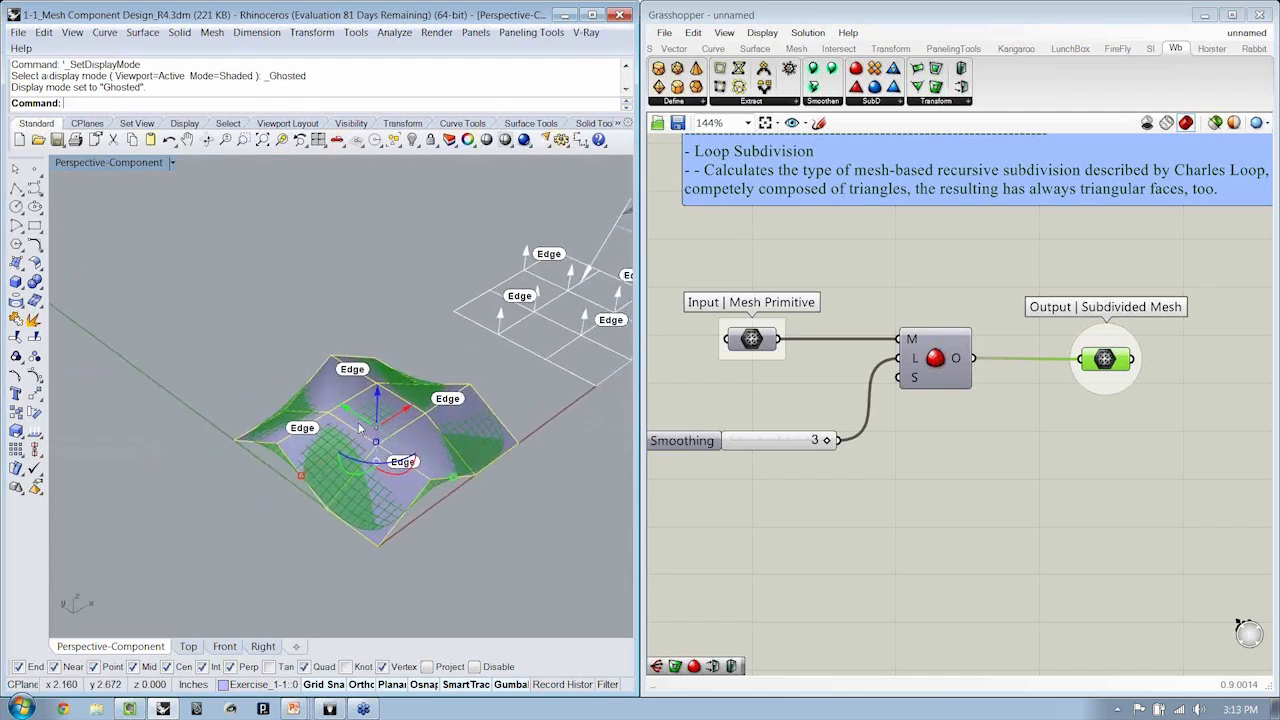
Copy the 3 by 3 mesh once to the free area farther along the green axis, then deselect the original
left_click(15, 418)
left_click(347, 568)
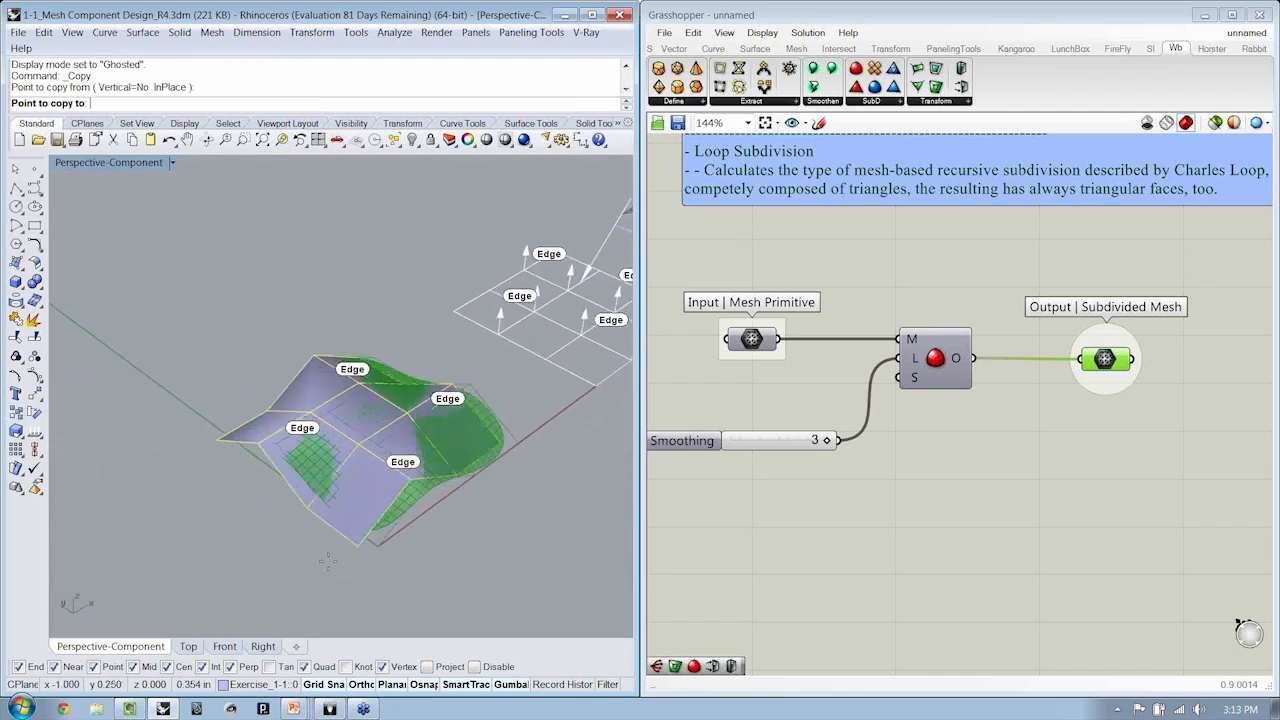
left_click(159, 421)
right_click(159, 421)
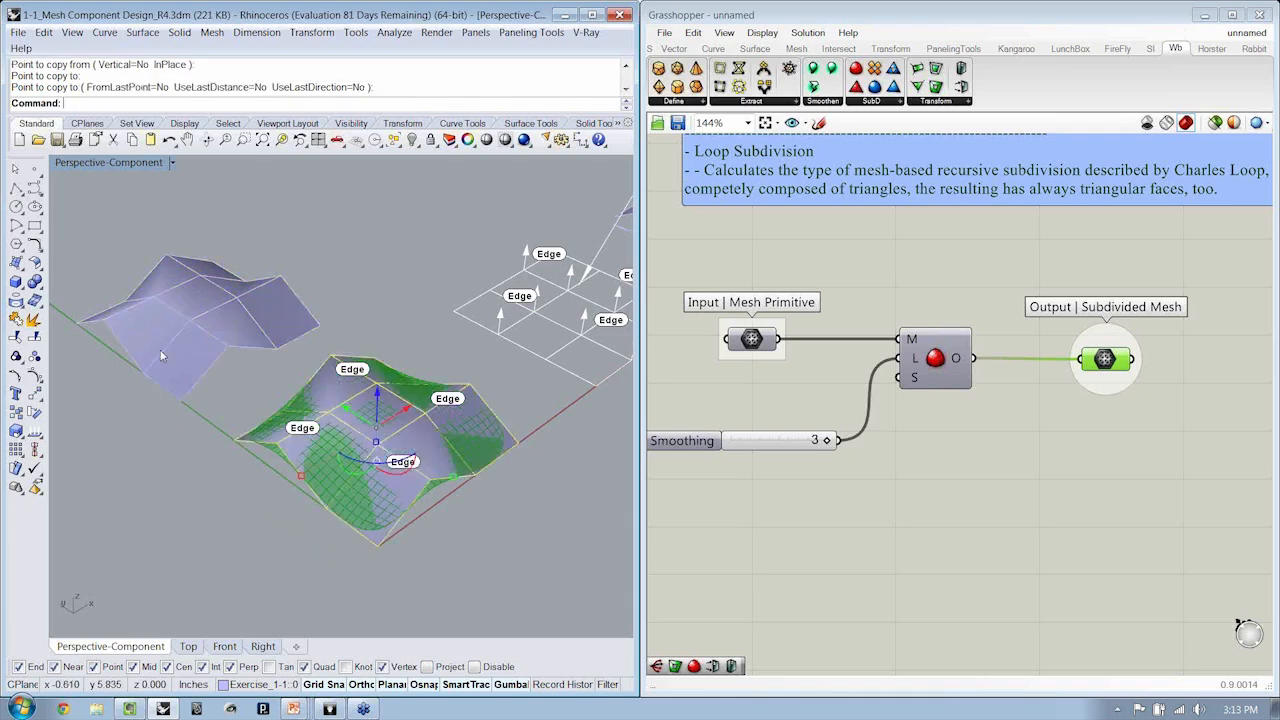
right_click_drag(163, 357, 252, 420, "shift")
left_click(366, 268)
Delete the centre face of the copied mesh to open a hole and select the whole remaining mesh
scroll(315, 343, "up", 5)
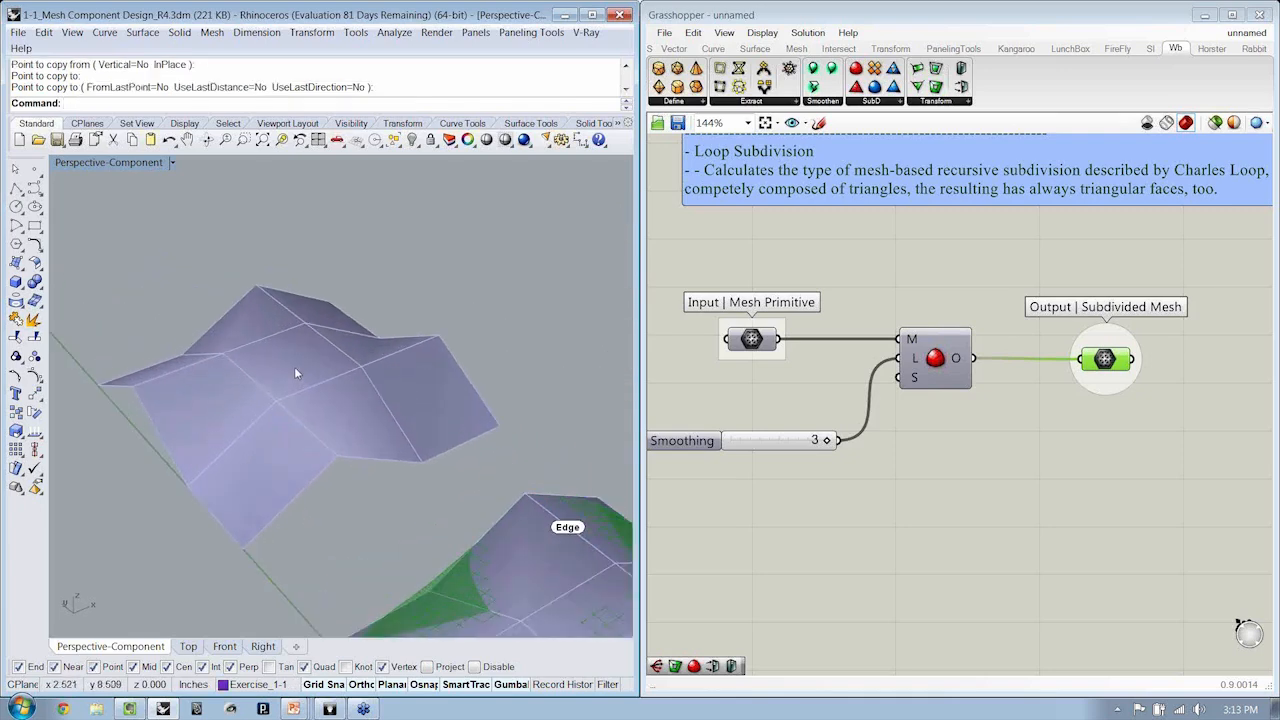
right_click_drag(302, 377, 331, 398, "shift")
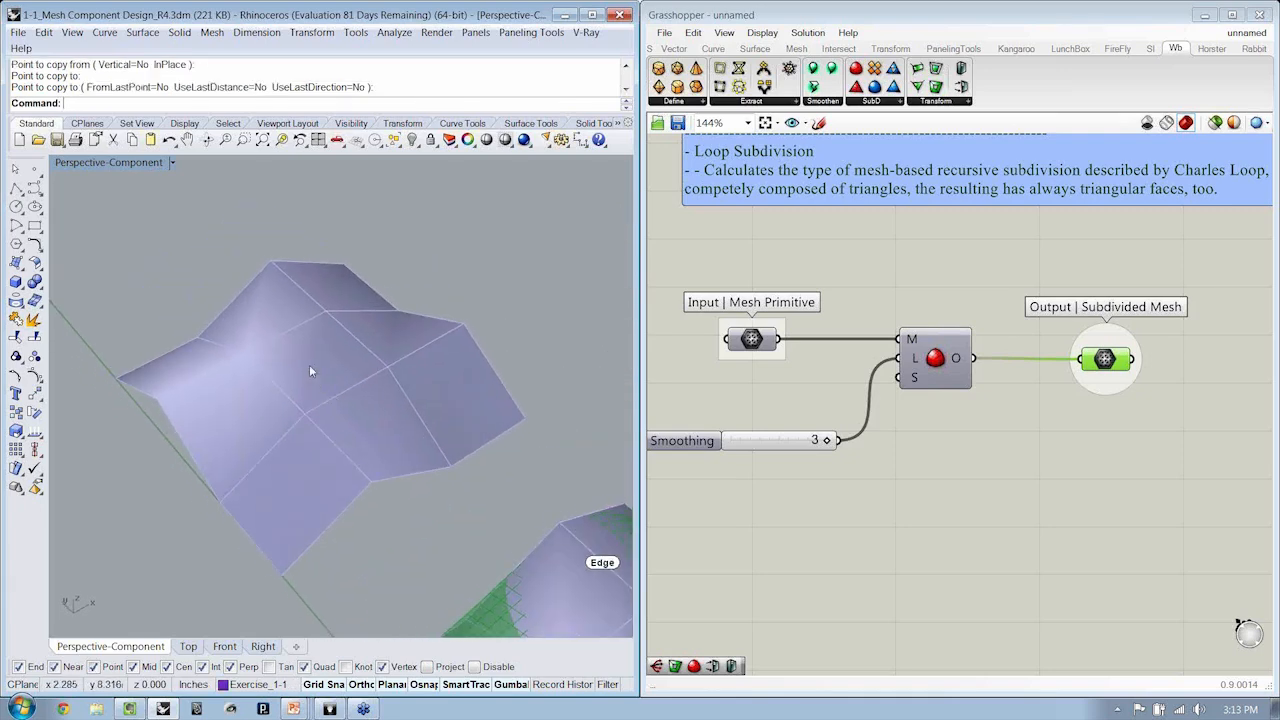
left_click(310, 371, "ctrl+shift")
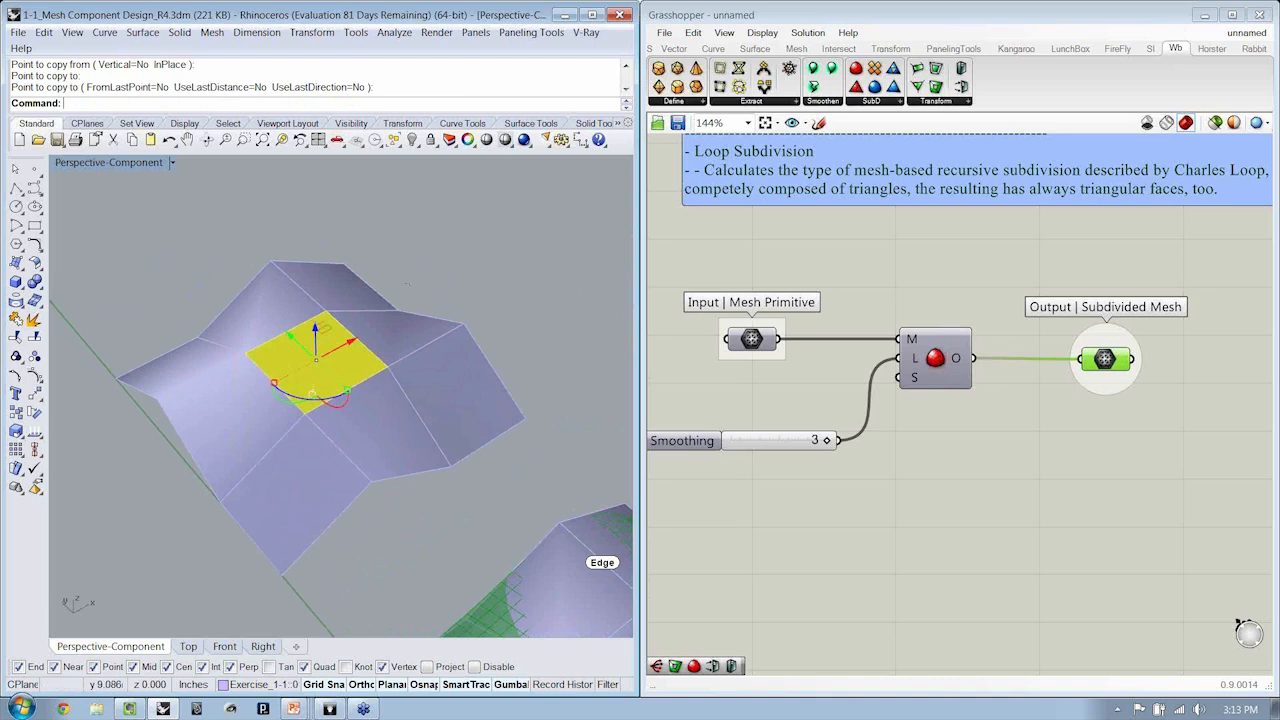
key("Delete")
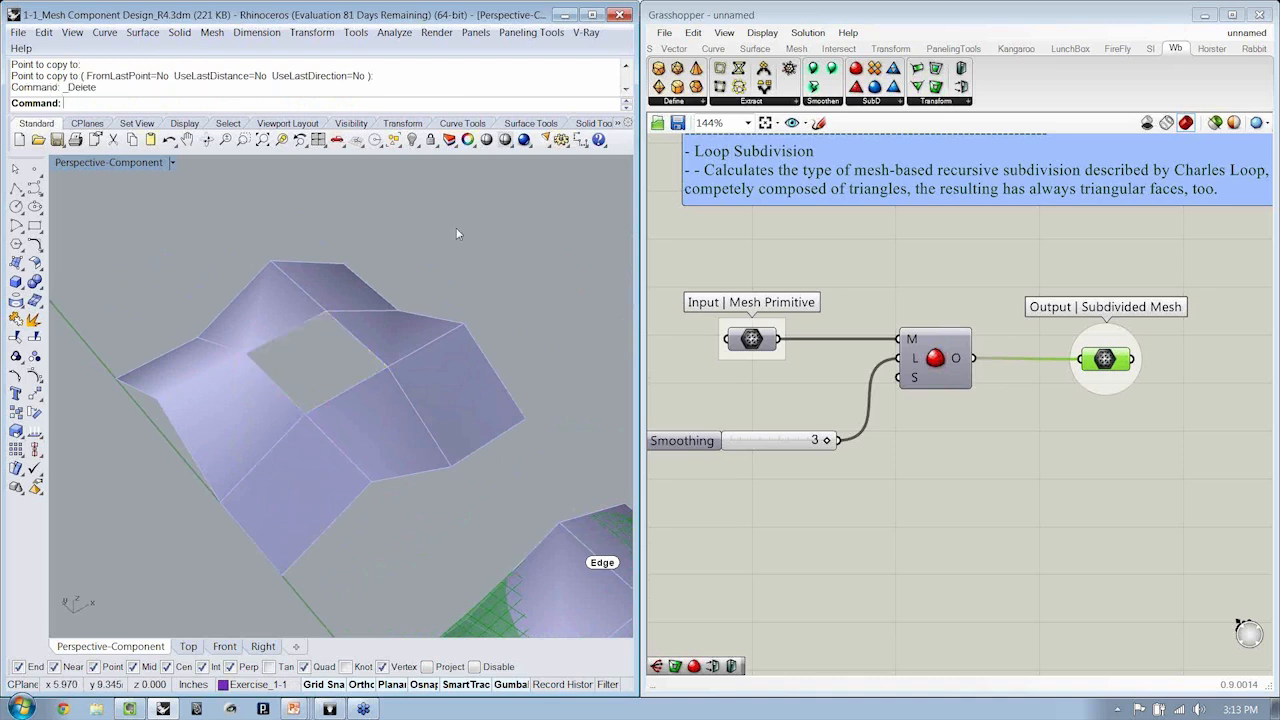
right_click_drag(363, 350, 337, 390)
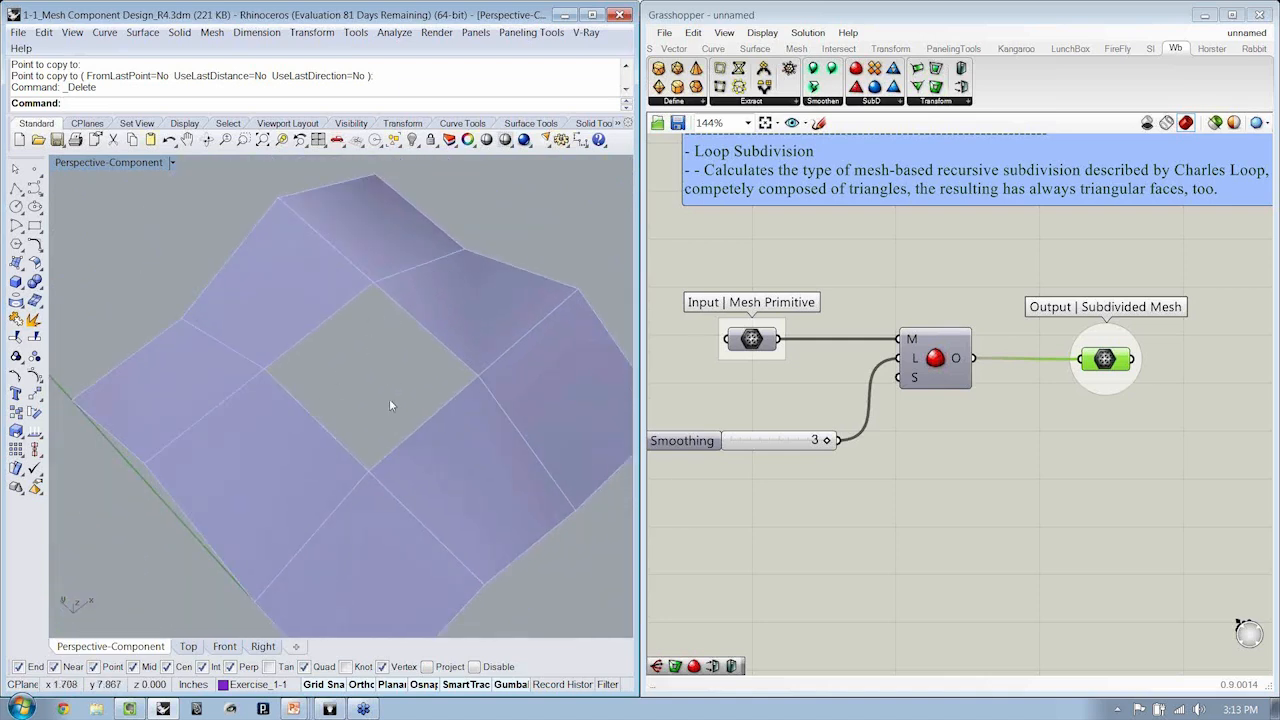
left_click(279, 445)
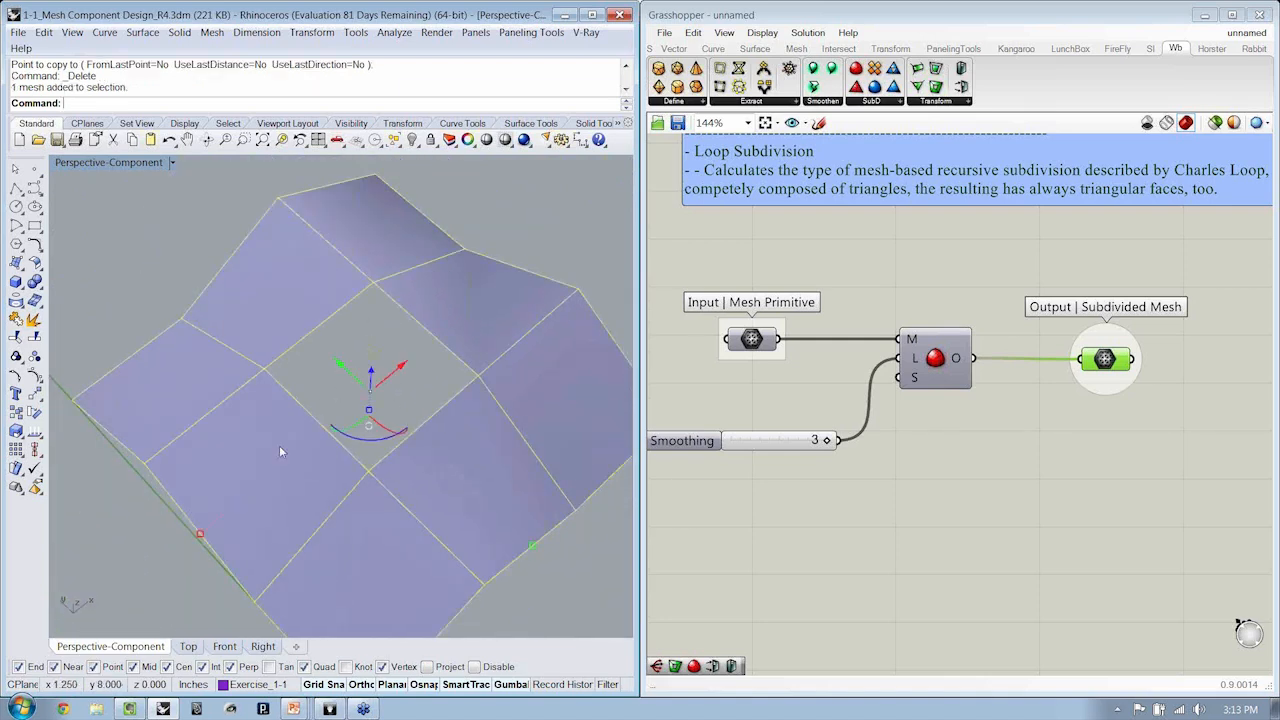
Assign the mesh with the hole to the Input | Mesh Primitive parameter as its single mesh and set the perspective viewport to Wireframe
right_click(754, 340)
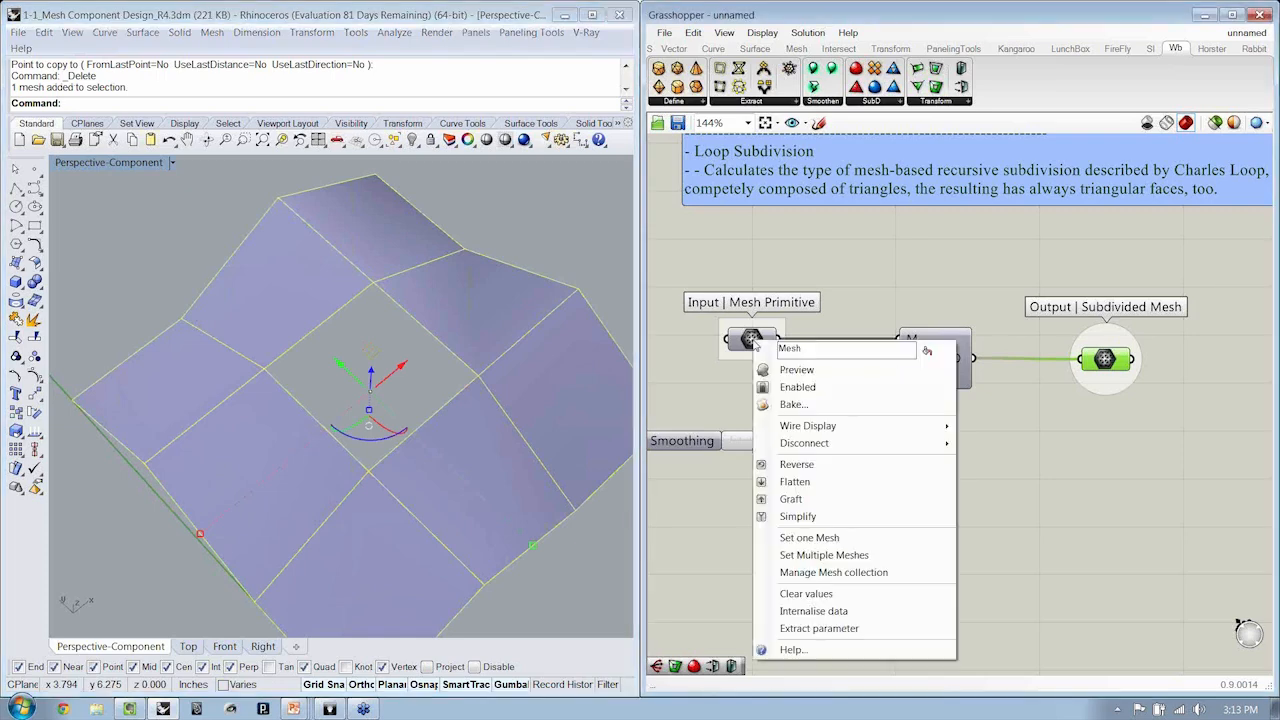
left_click(836, 540)
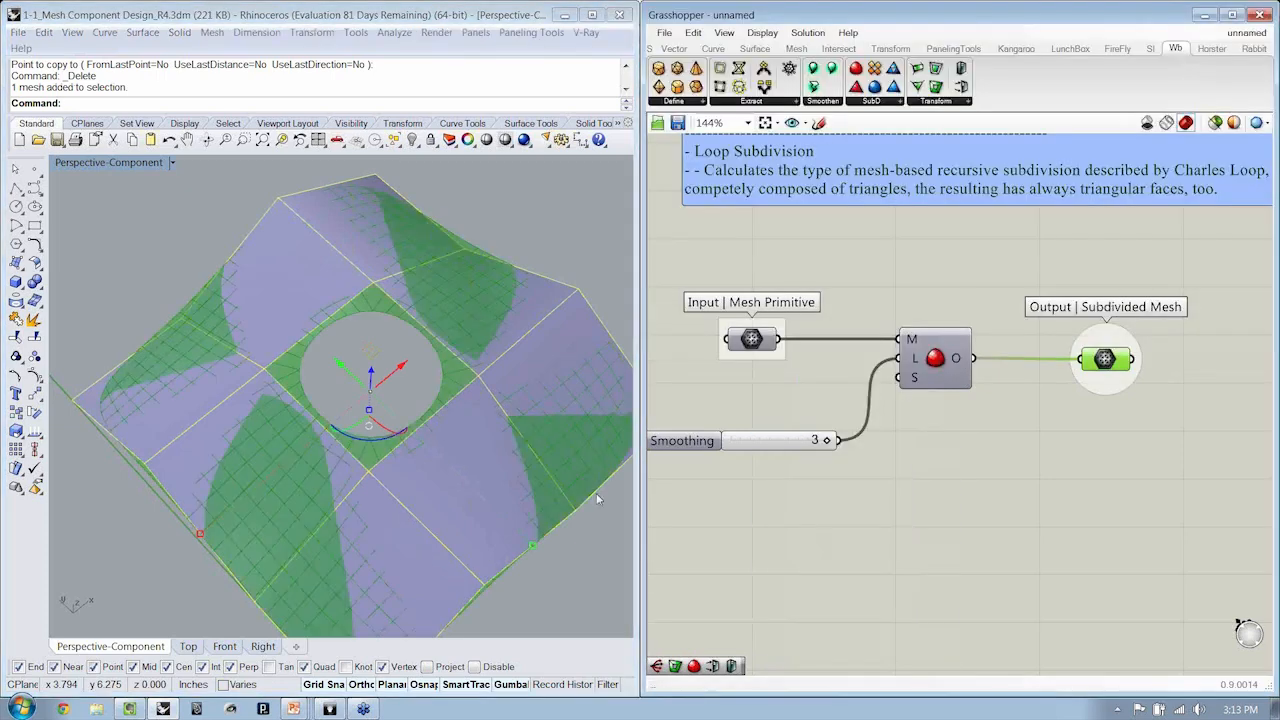
right_click_drag(540, 470, 399, 408)
key("ctrl+alt+w")
left_click(509, 214)
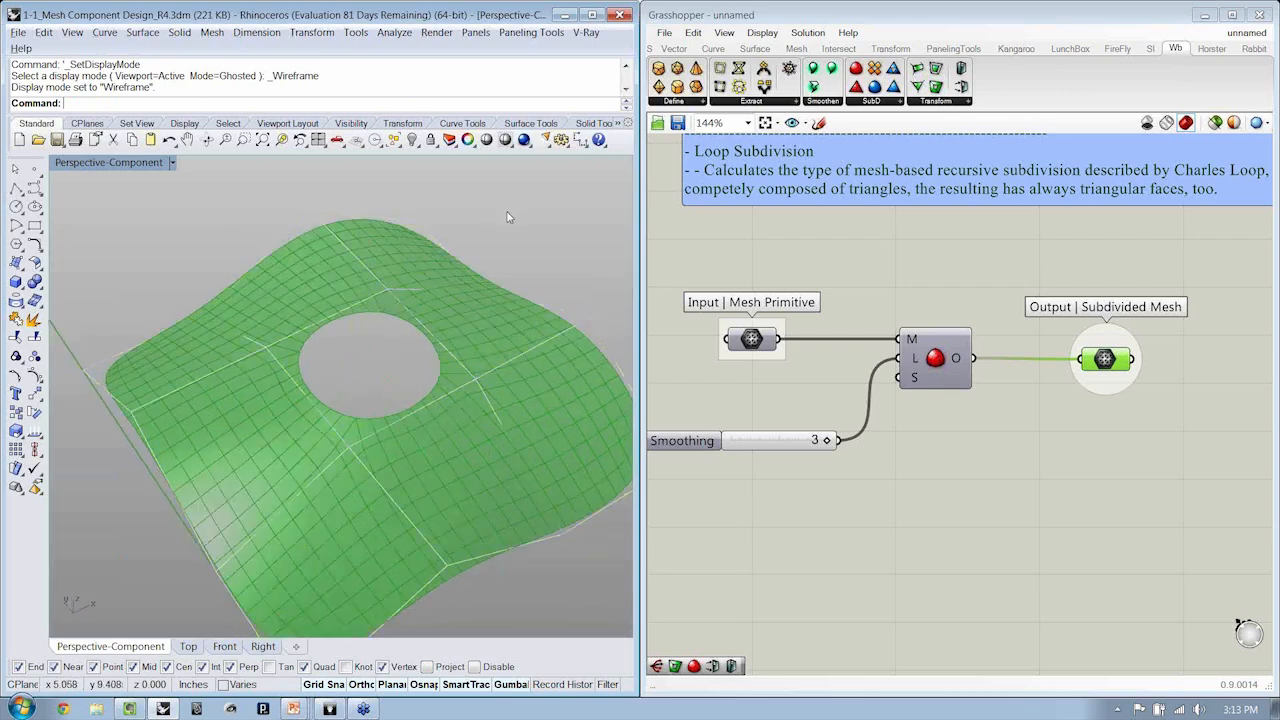
Inspect the smoothed mesh around its hole and set the Smoothing slider to 0
right_click_drag(472, 318, 385, 275)
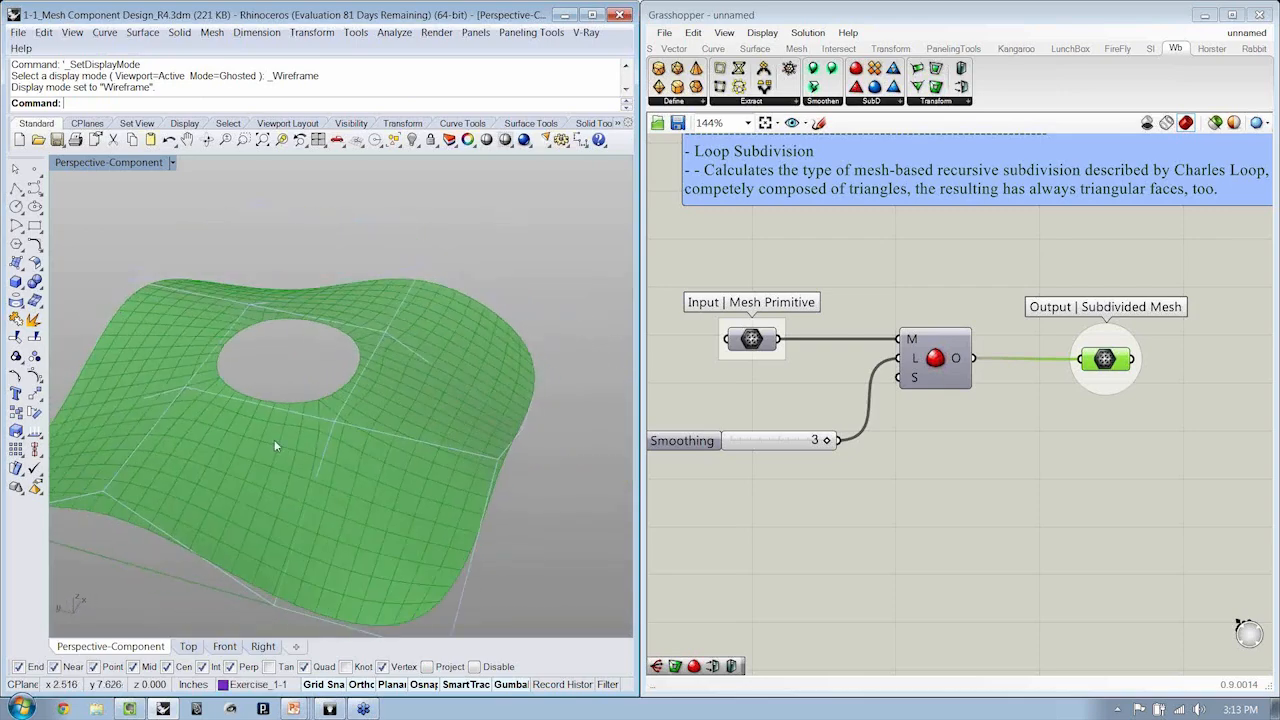
right_click_drag(276, 446, 350, 489)
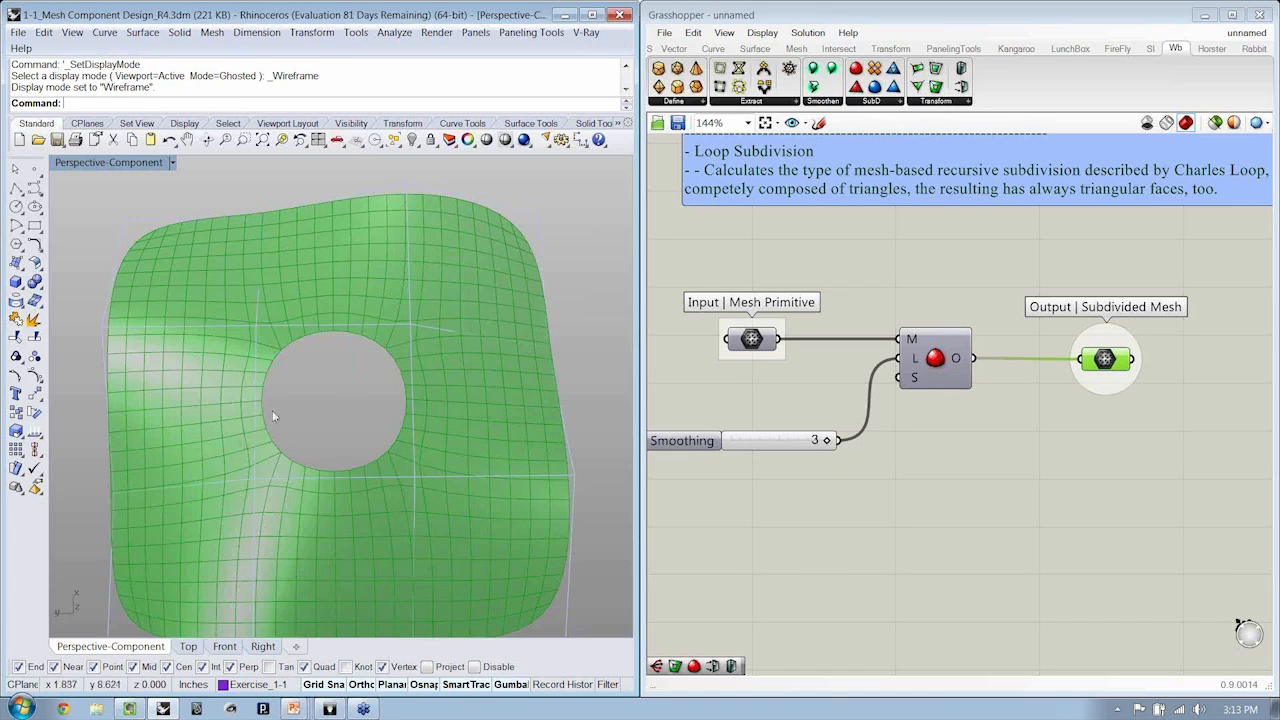
right_click_drag(272, 412, 345, 374)
scroll(444, 332, "down", 8)
scroll(456, 351, "up", 3)
scroll(510, 372, "up", 5)
left_click_drag(826, 443, 731, 441)
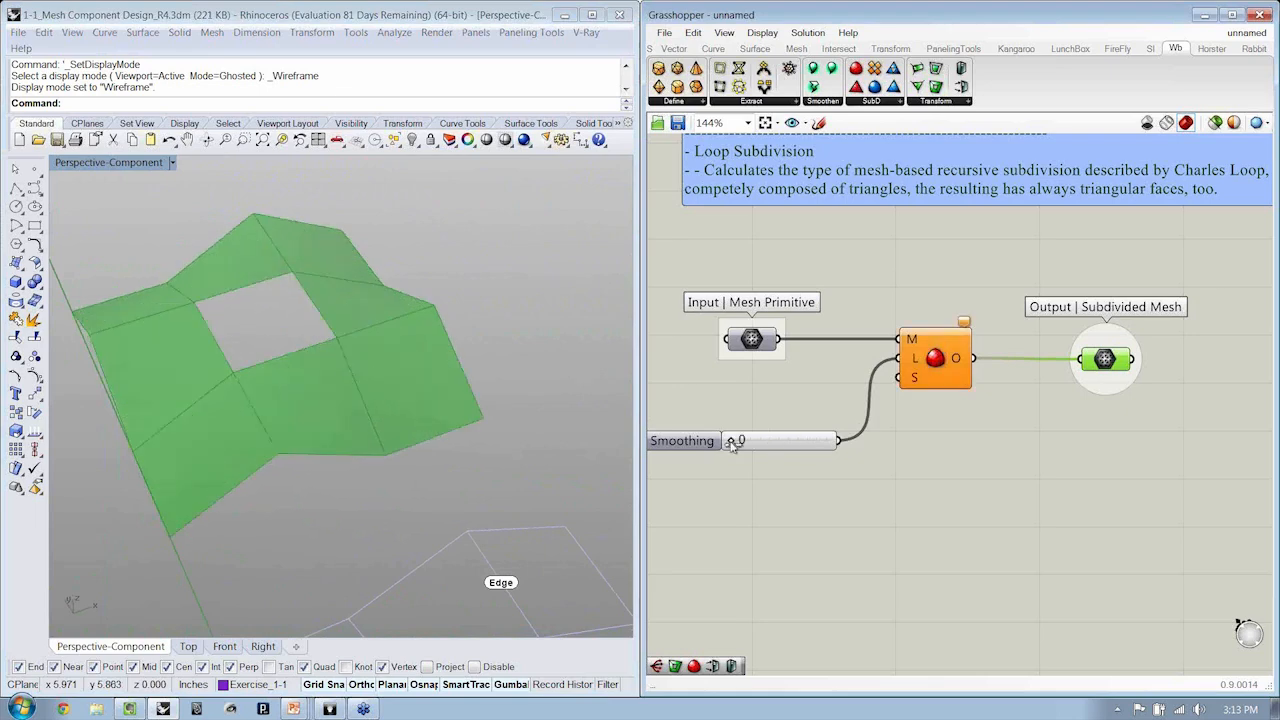
Copy the mesh with the hole once, farther along the green axis, using the spacing between its corner and the Edge-labelled mesh's corner
right_click_drag(340, 395, 398, 427)
left_click(302, 402)
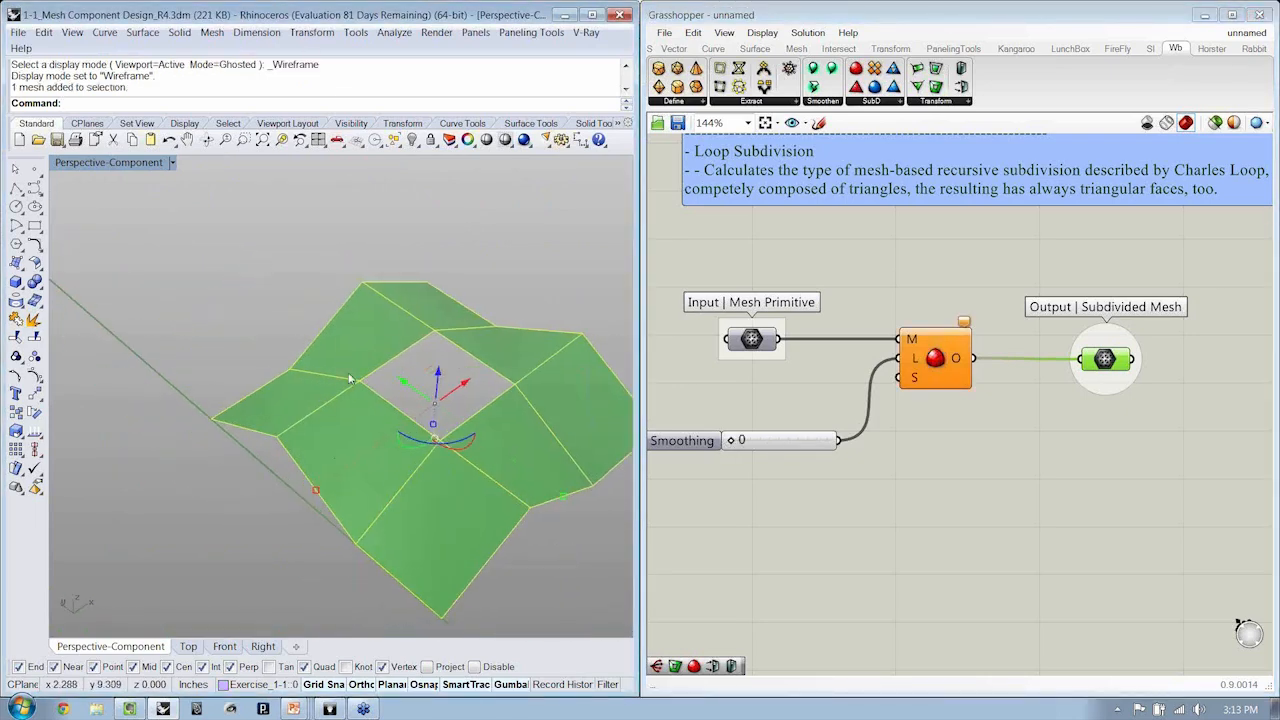
scroll(458, 440, "down", 3)
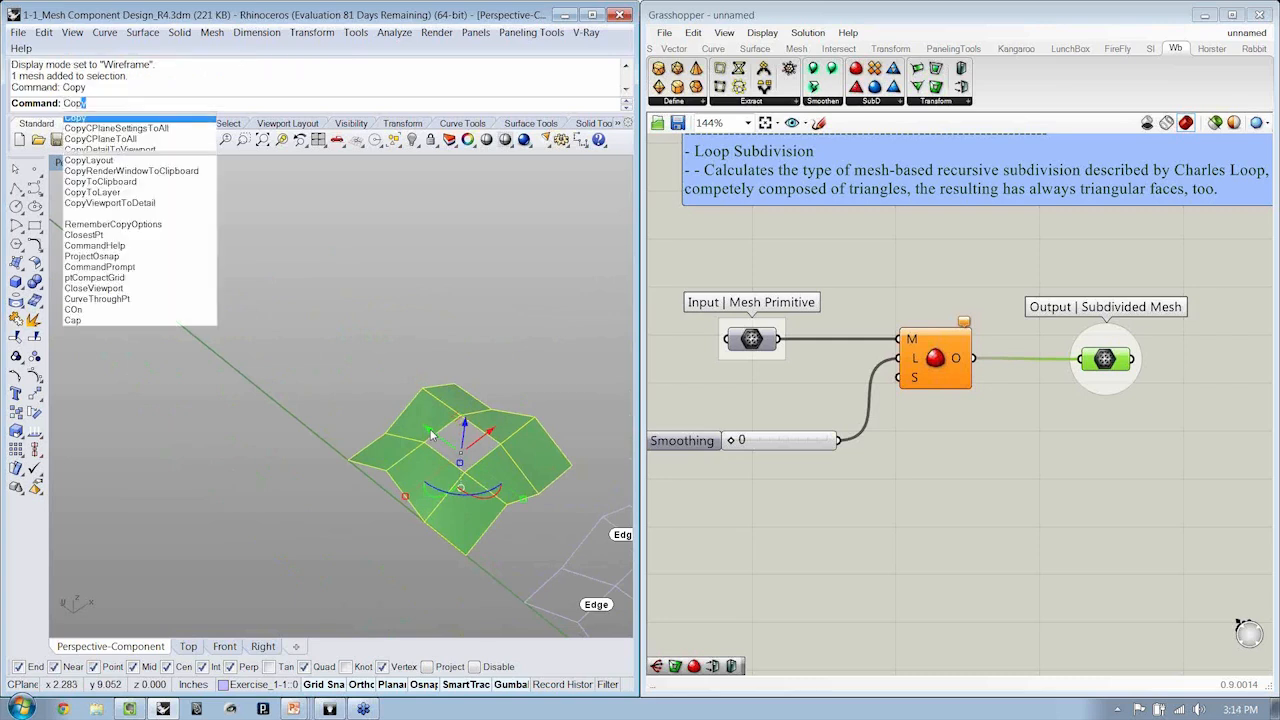
key("Return")
left_click(522, 598)
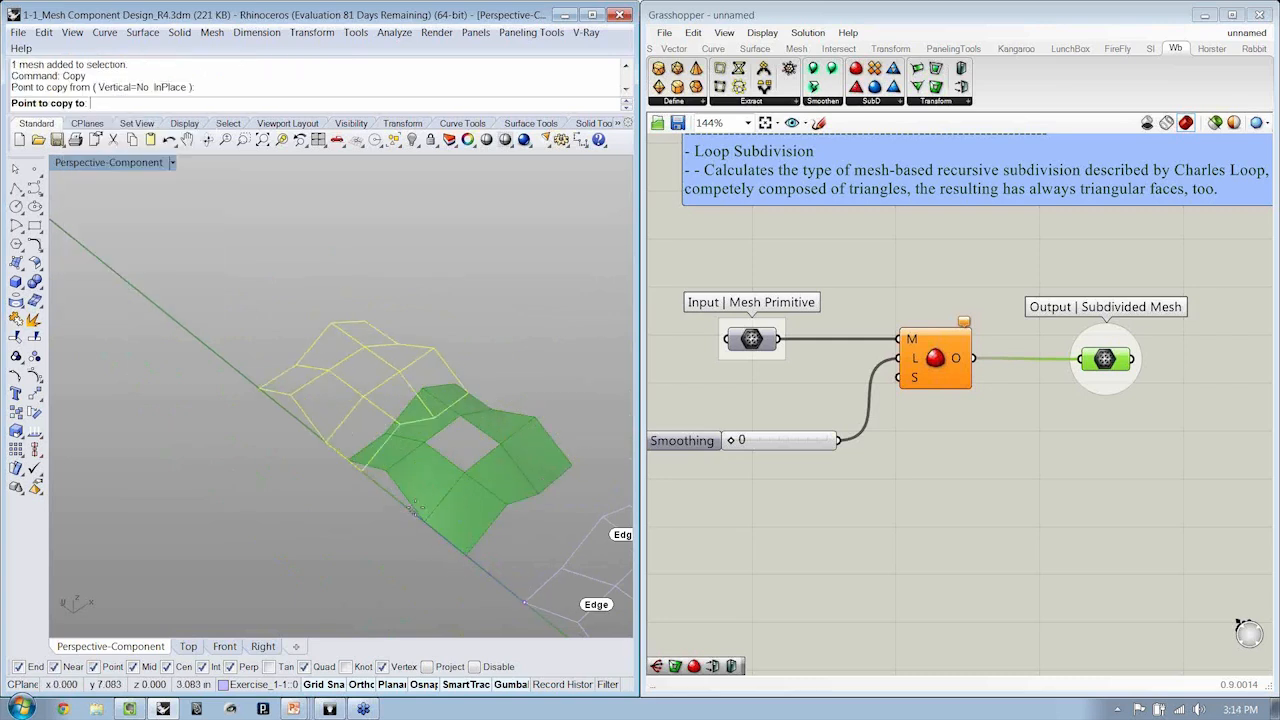
left_click(354, 463)
key("Return")
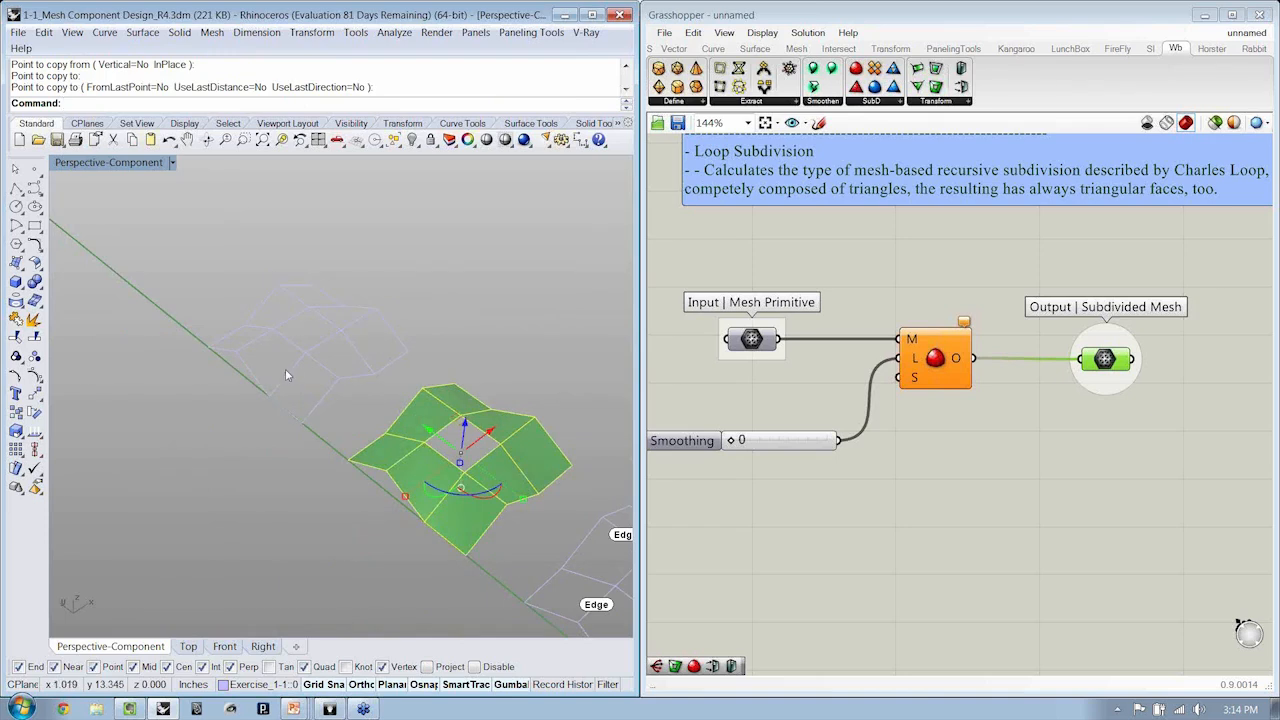
Set the perspective viewport's display mode to Shaded, deselect the mesh and frame the new copy with the hole
type("zs")
key("Return")
key("ctrl+alt+s")
left_click(146, 263)
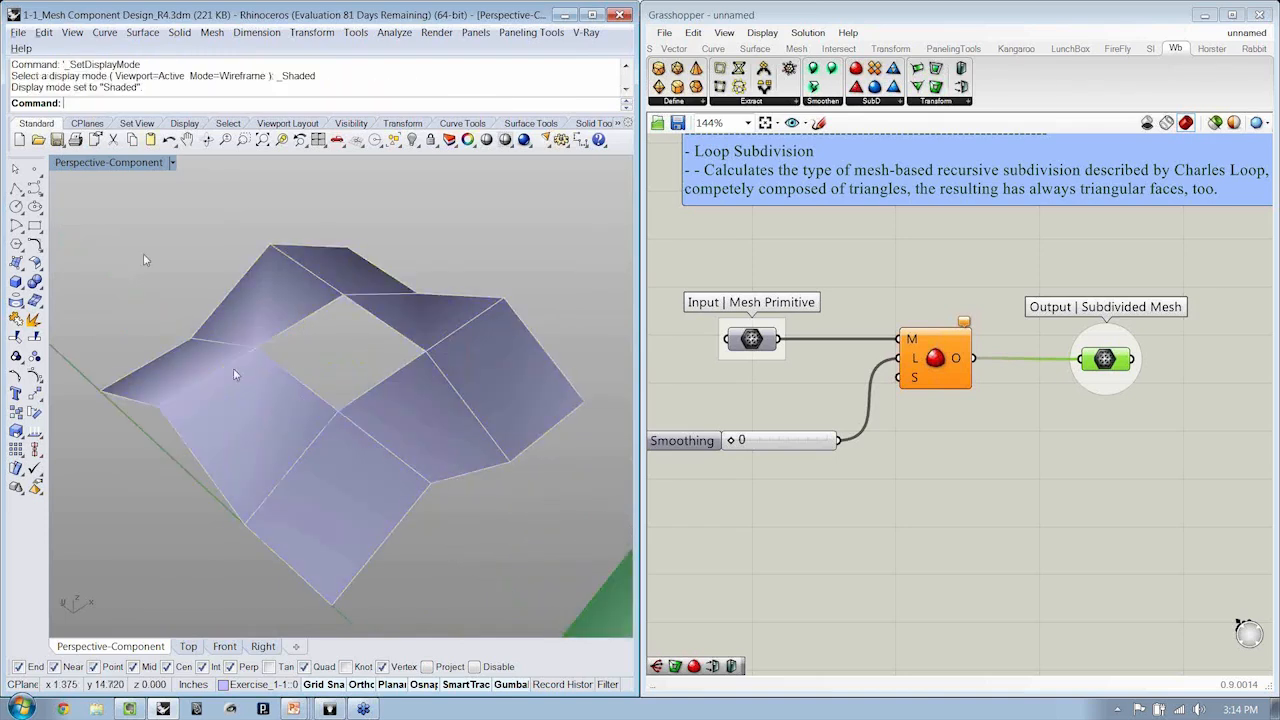
mouse_move(233, 370)
right_mouse_down()
mouse_move(291, 348)
mouse_move(369, 354)
mouse_move(403, 374)
right_mouse_up()
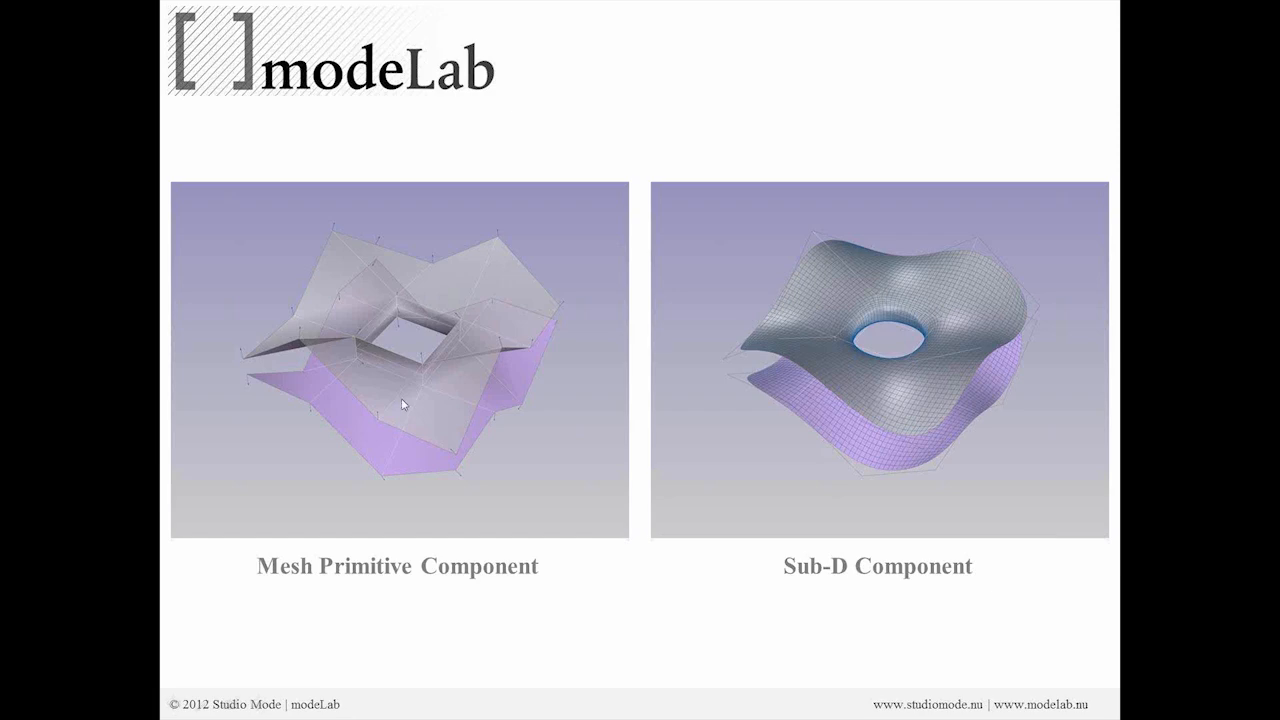
Switch from the presentation slide back to Rhino, close the Grasshopper window and maximize the Rhino window
key("alt+Tab")
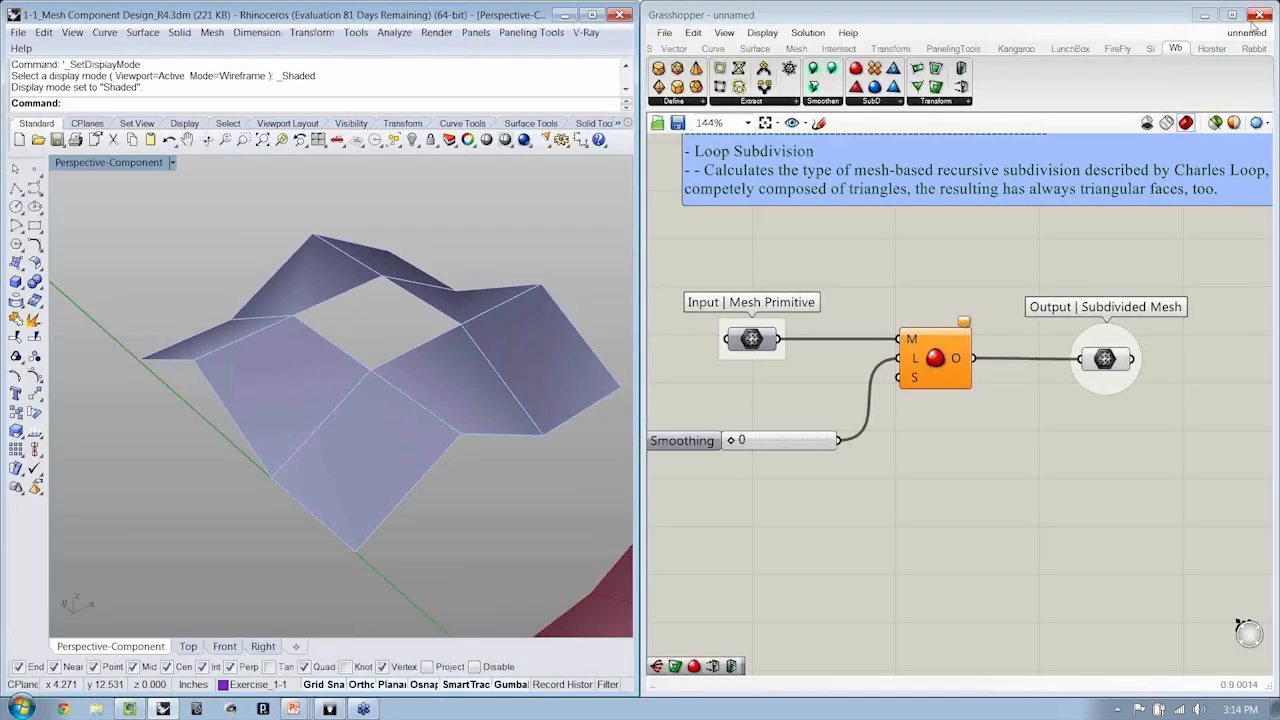
left_click(1259, 16)
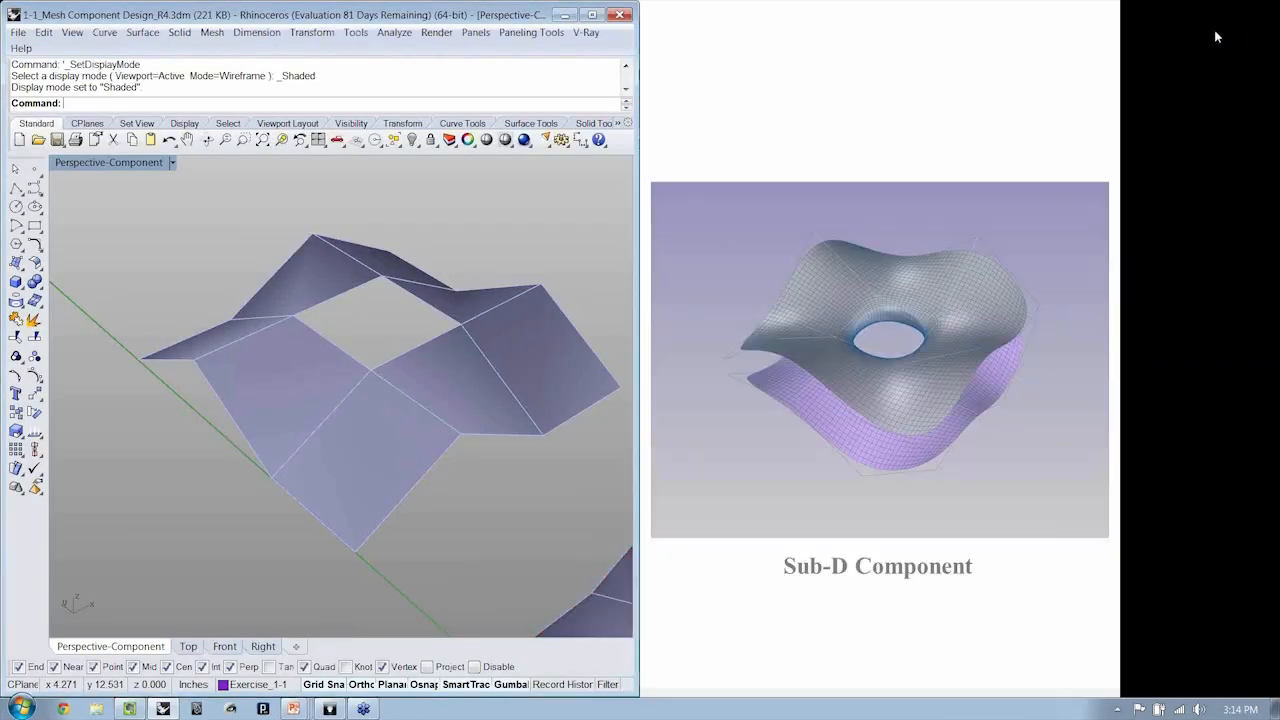
left_click(592, 15)
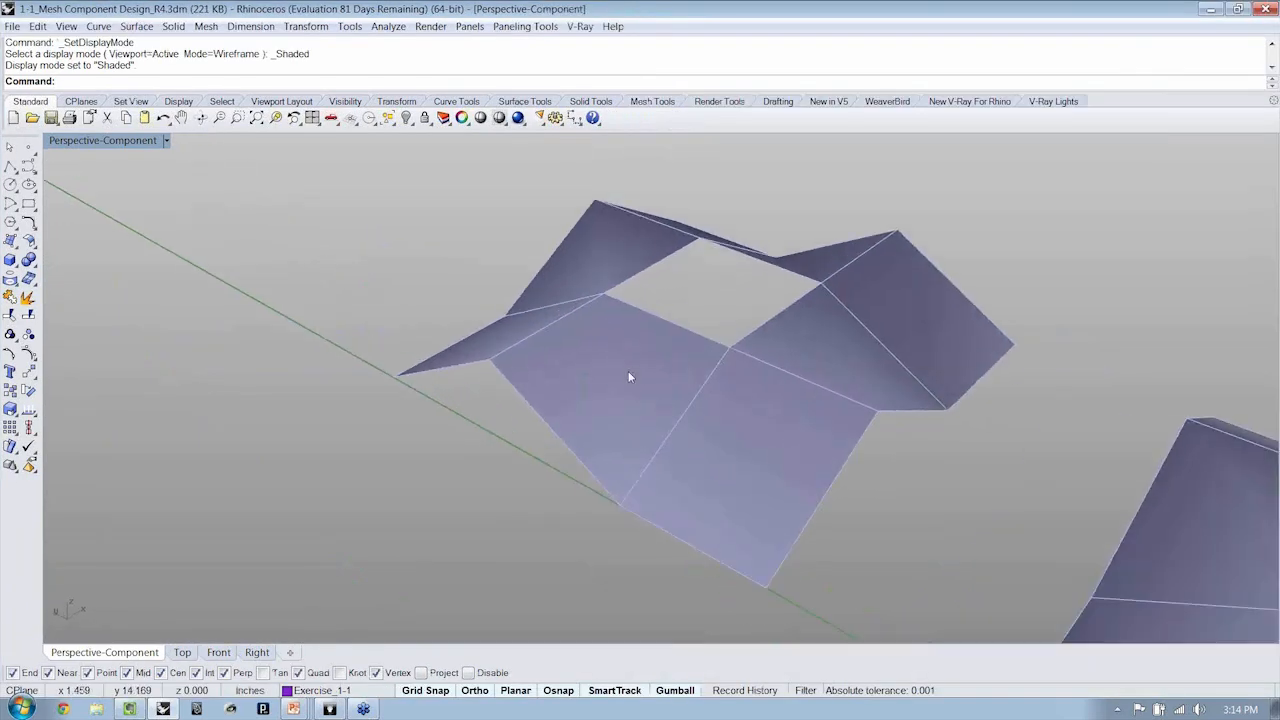
Restore the four-viewport layout and mirror the new holed copy across a horizontal line along its base in the Right view, keeping the original
left_click(714, 402)
right_click_drag(714, 402, 786, 377)
double_click(122, 140)
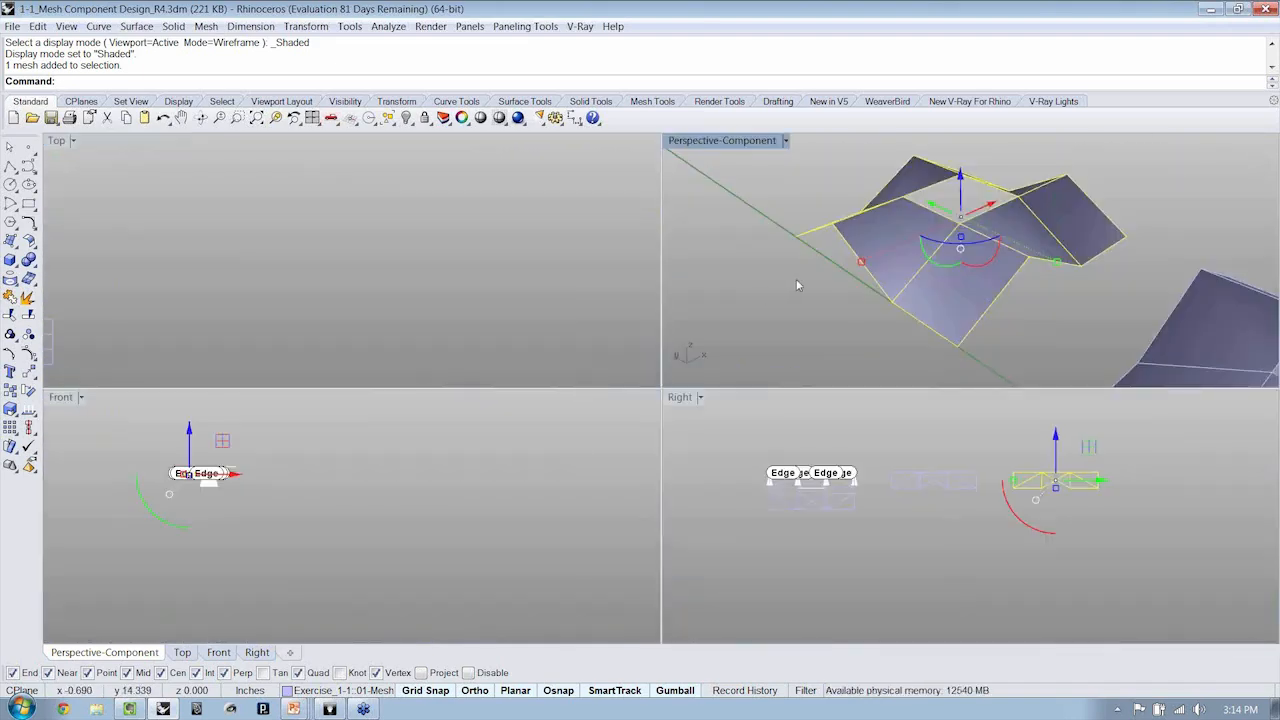
right_click(981, 503)
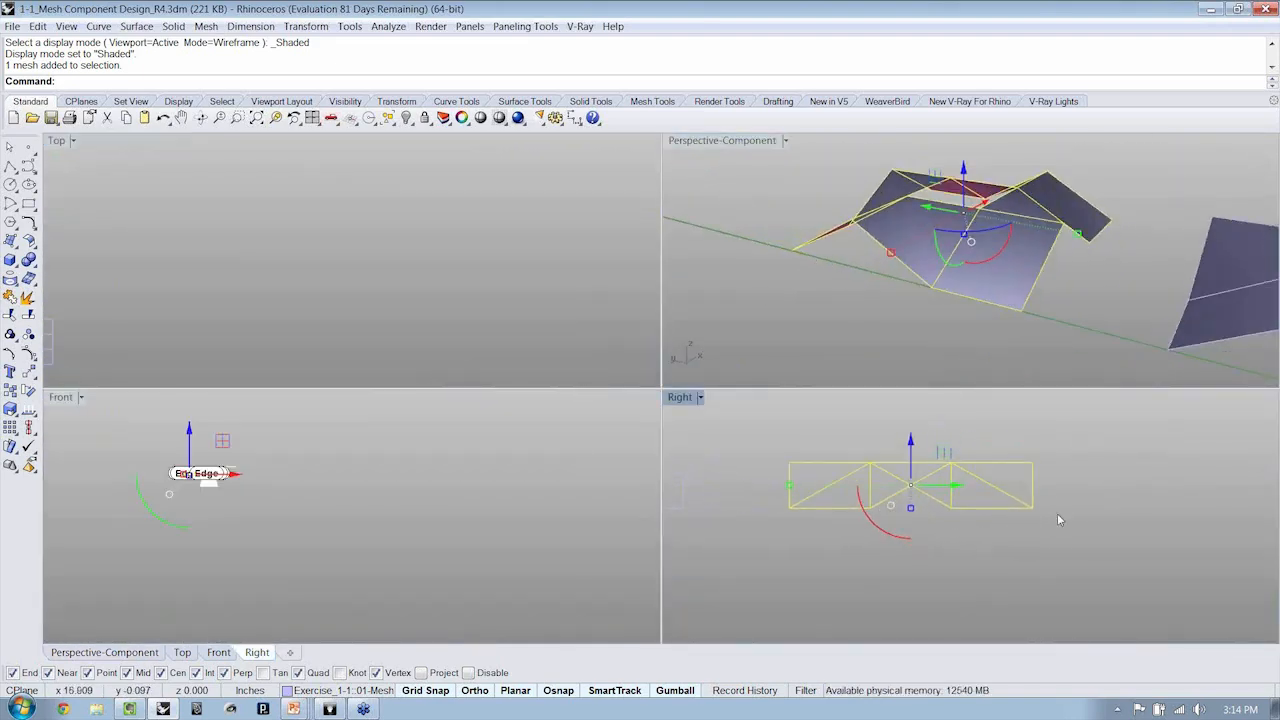
left_click(310, 27)
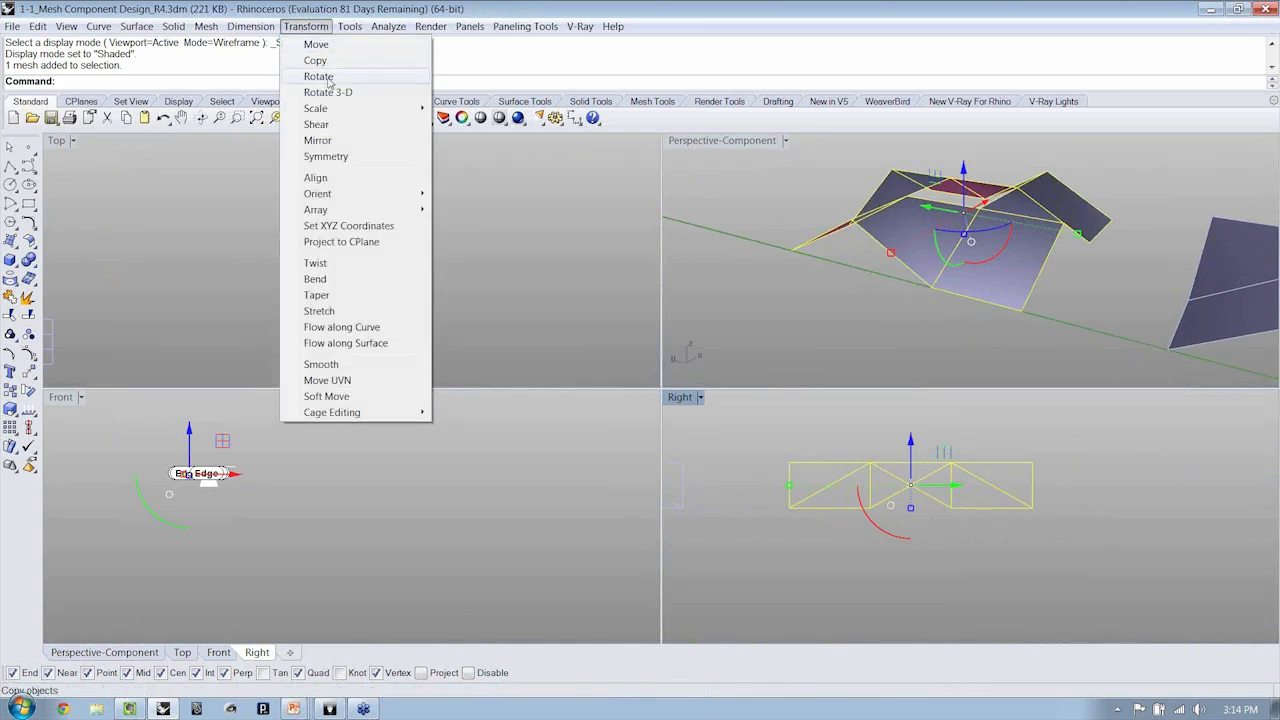
left_click(318, 140)
left_click(1030, 502)
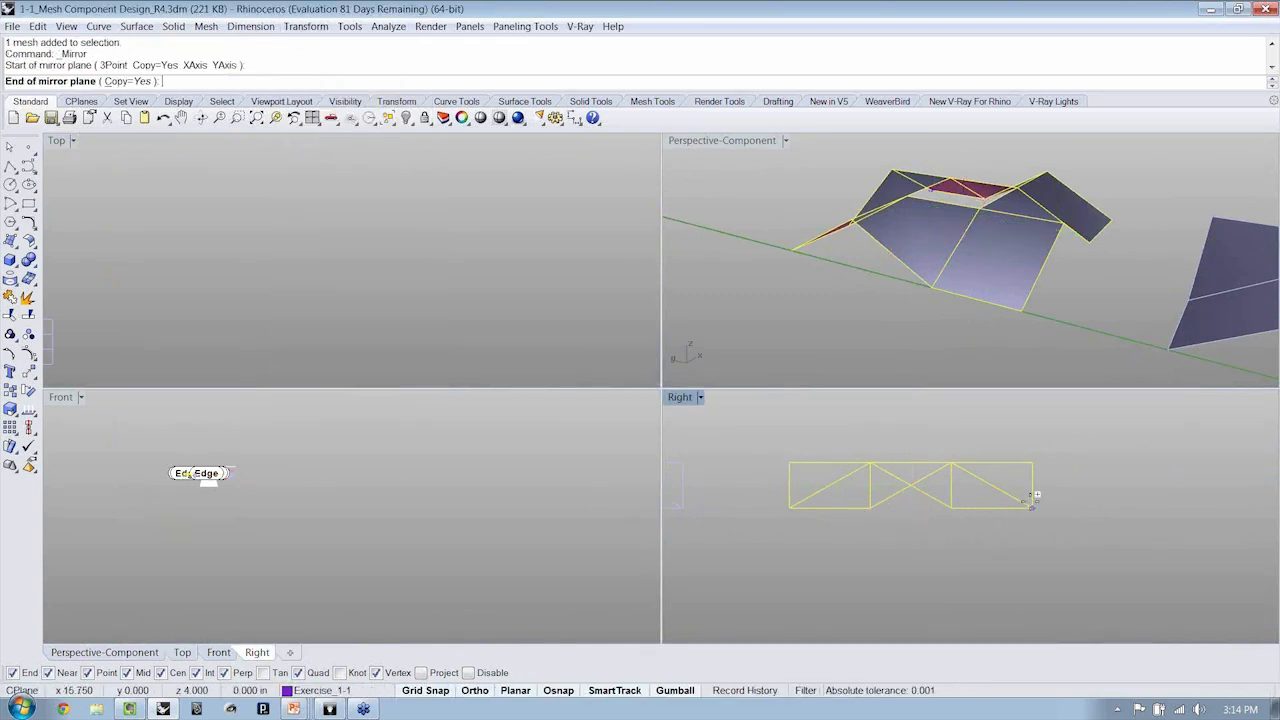
left_click(1110, 501)
Maximize the perspective viewport, select the meshes to inspect the mirrored pair from several angles, and clear the selection
right_click_drag(1040, 240, 827, 186)
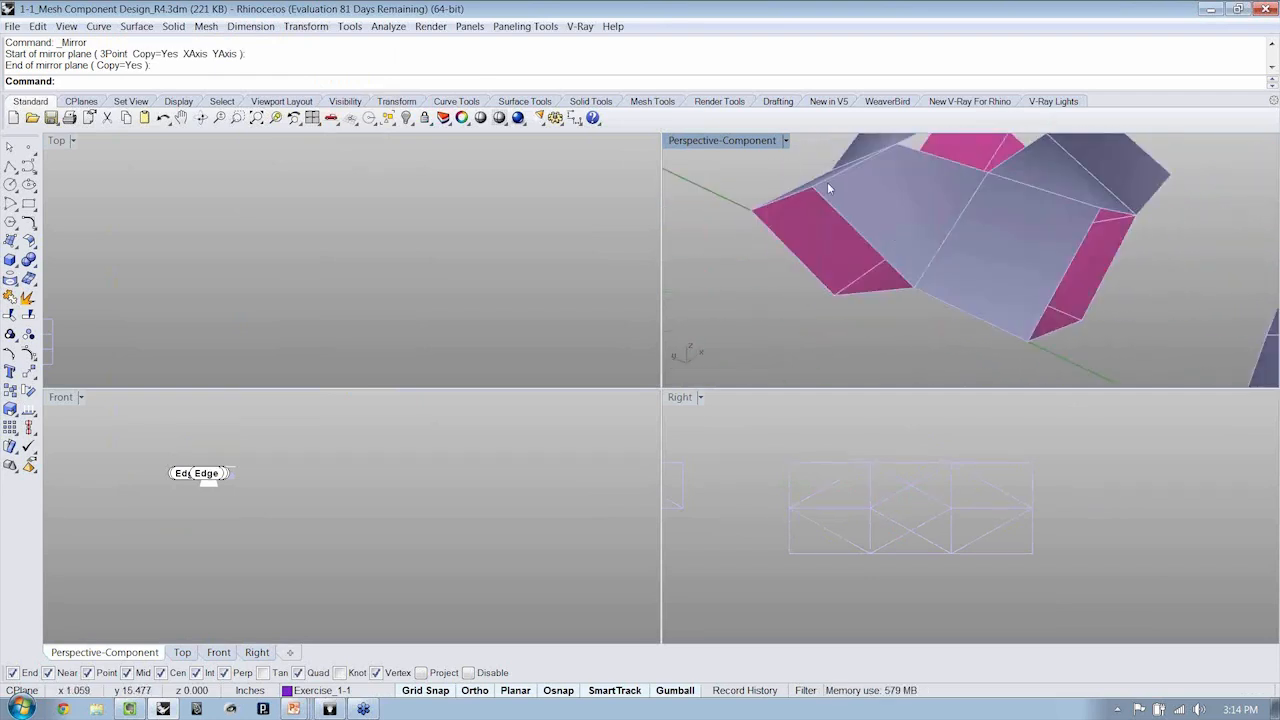
double_click(722, 141)
right_click_drag(845, 265, 634, 319)
scroll(718, 336, "down", 4)
left_click(537, 294)
left_click(582, 352, "shift")
left_click(634, 319, "shift")
right_click_drag(654, 382, 602, 384)
left_click(805, 447)
right_click_drag(698, 412, 578, 275)
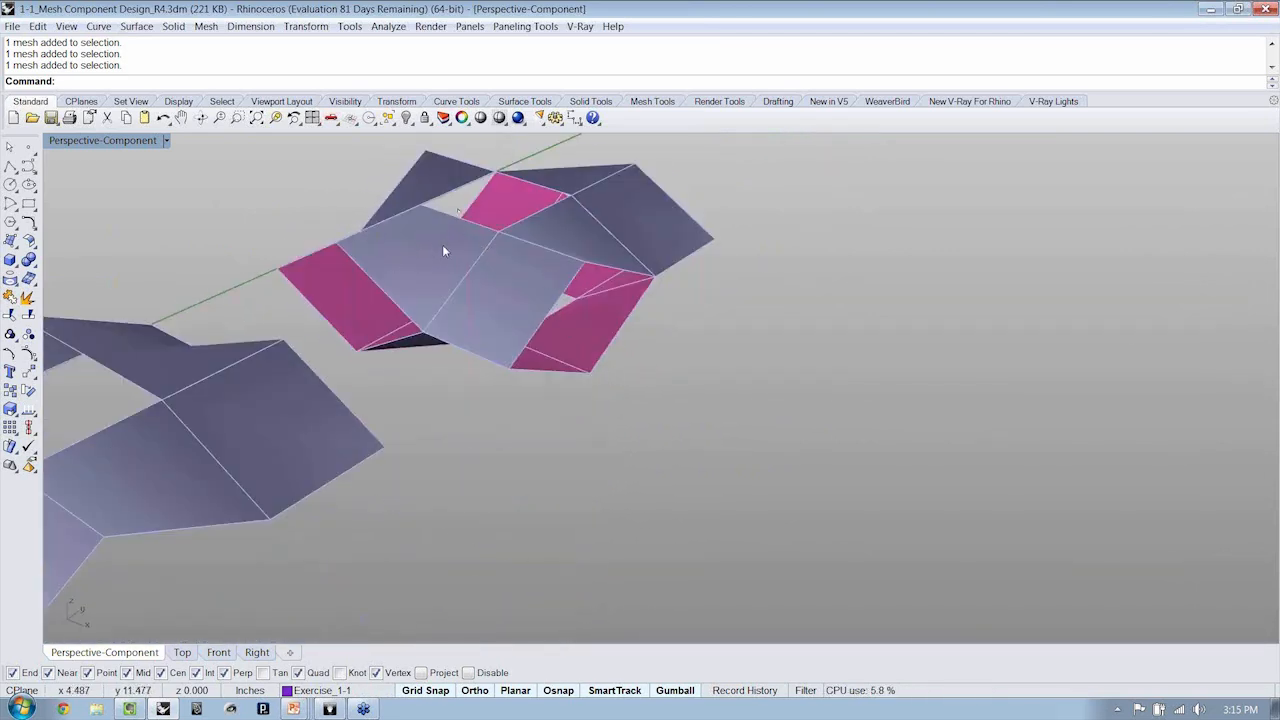
Reopen the Grasshopper window beside the model and set the Smoothing slider to 3
right_click_drag(700, 366, 672, 320)
key("Return")
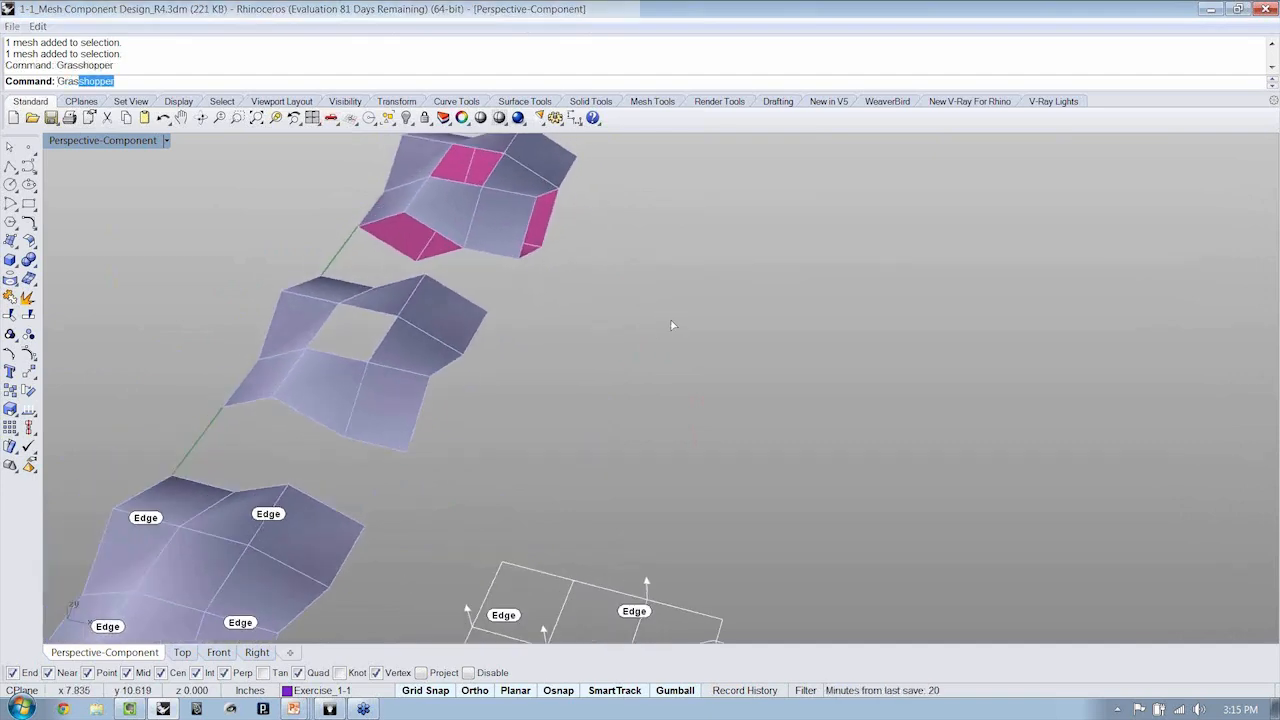
right_click_drag(416, 330, 560, 390)
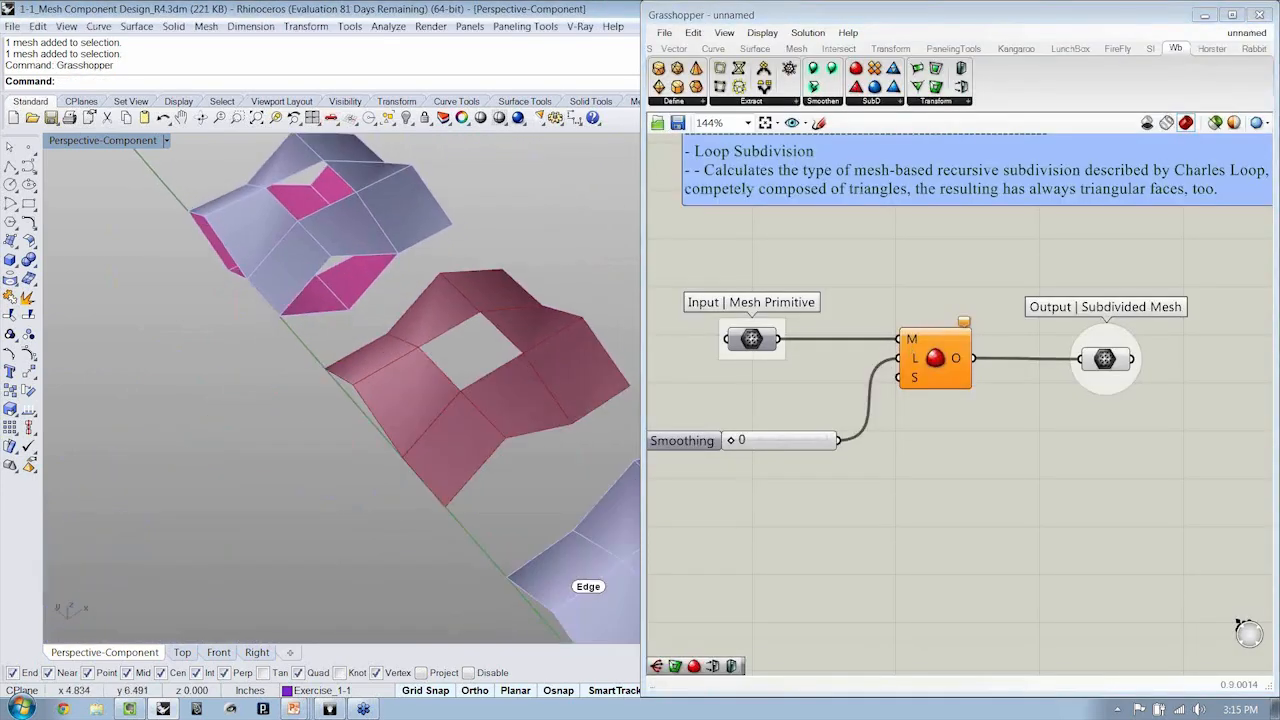
left_click_drag(737, 441, 826, 440)
Select the single-layer mesh with the hole and highlight the Output | Subdivided Mesh parameter to compare its preview with the mesh
right_click_drag(430, 380, 474, 412)
left_click(429, 402)
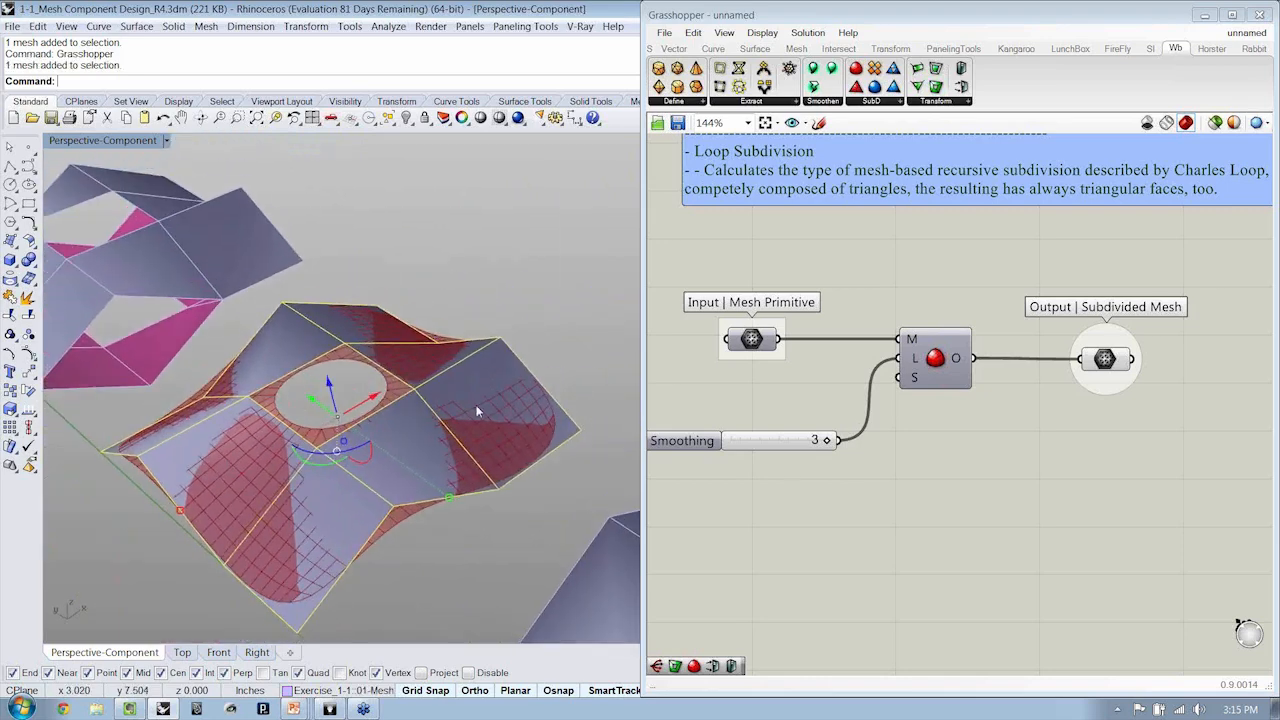
left_click_drag(1104, 362, 1110, 362)
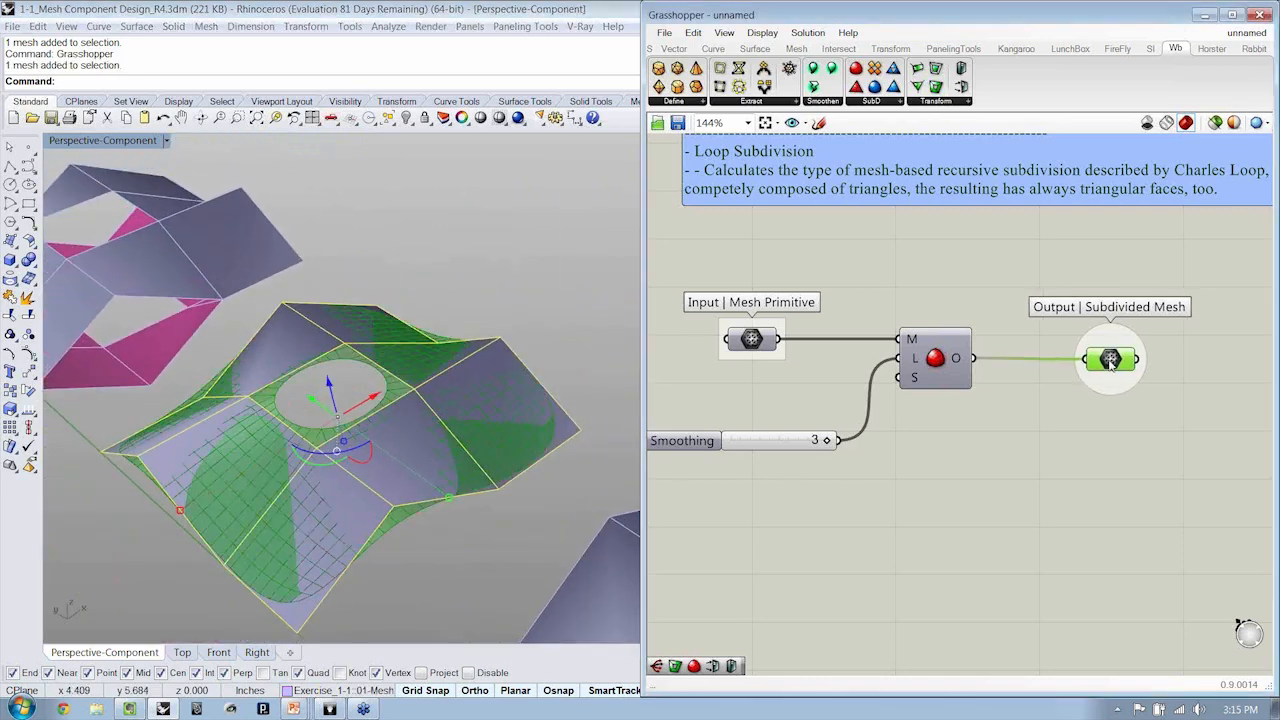
left_click(935, 358)
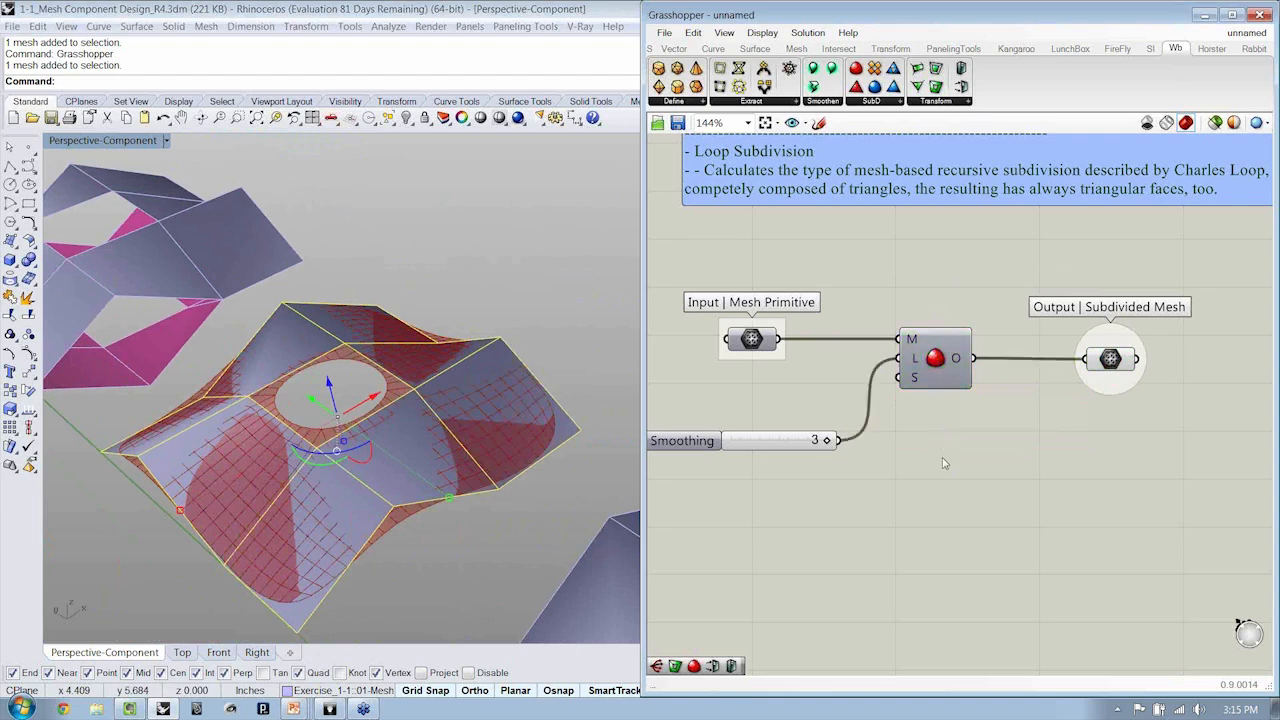
Snap the Rhino window to half the screen beside Grasshopper, clear the mesh selection and bring the mirrored mesh pair into view
right_click_drag(395, 441, 422, 348)
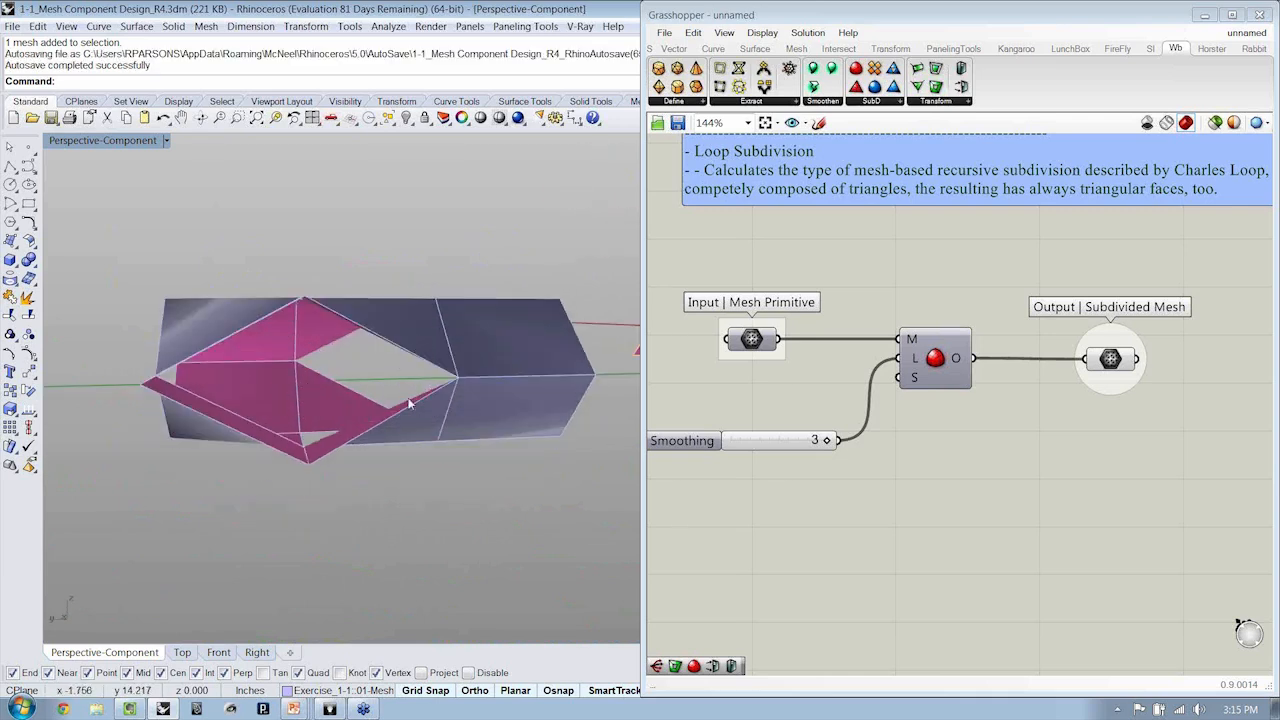
right_click_drag(411, 404, 473, 9)
left_click_drag(473, 9, 5, 8)
left_click(471, 267)
scroll(471, 267, "down", 5)
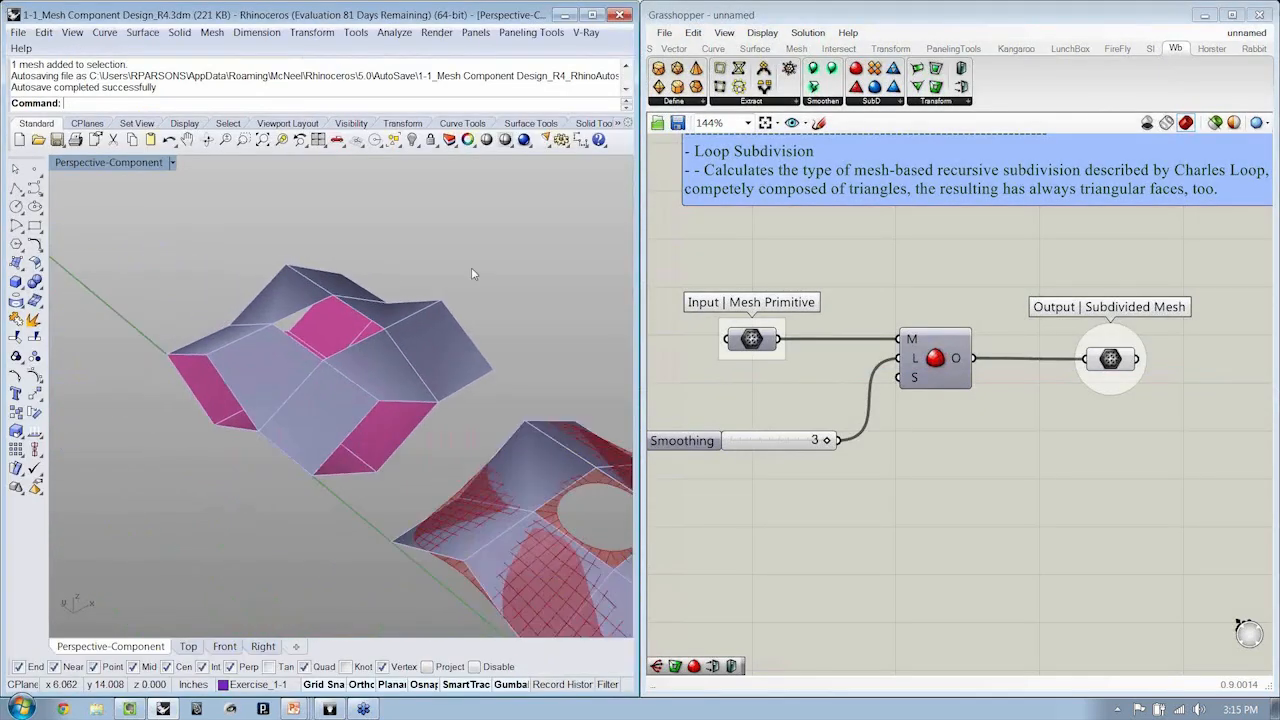